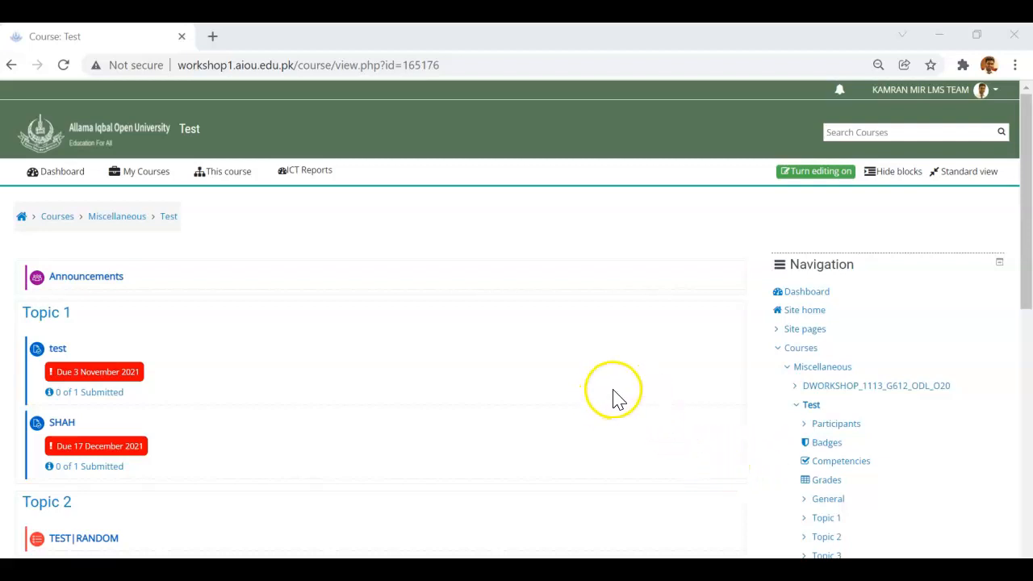
# Open the question bank of the Test course from the course administration
pyautogui.moveTo(1026, 222); pyautogui.dragTo(1023, 436)
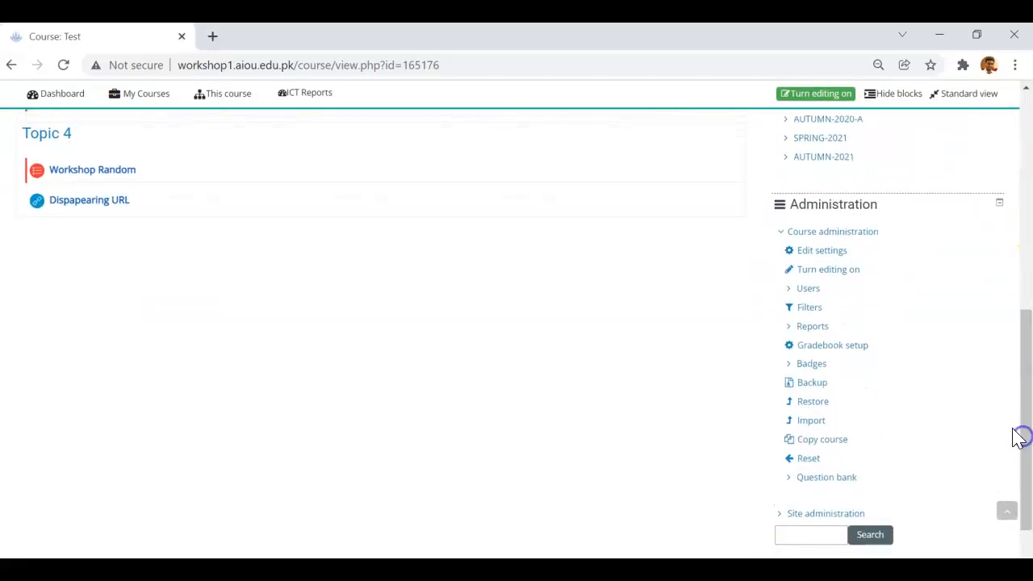
pyautogui.click(827, 480)
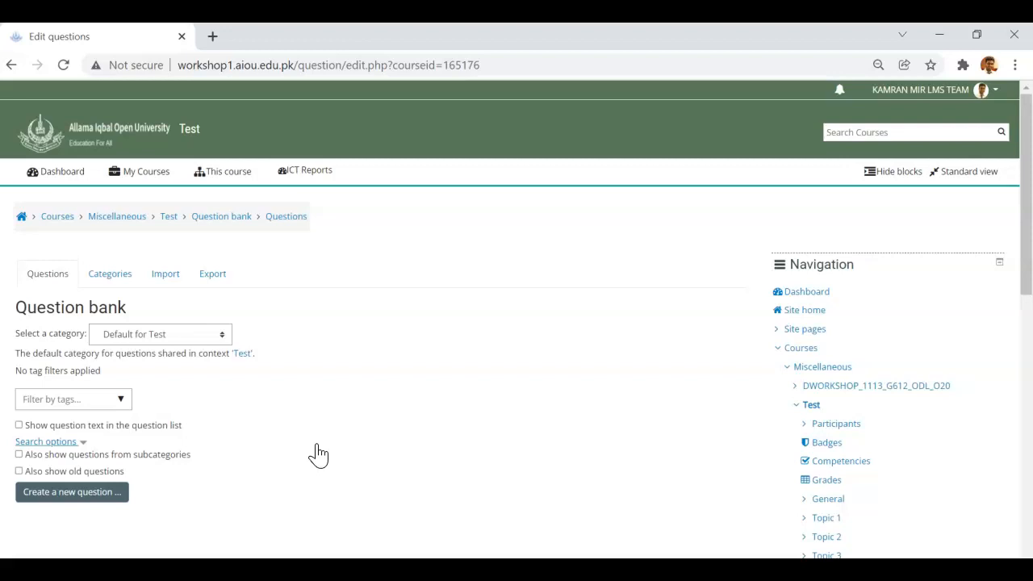
pyautogui.scroll(-2, 318, 454)
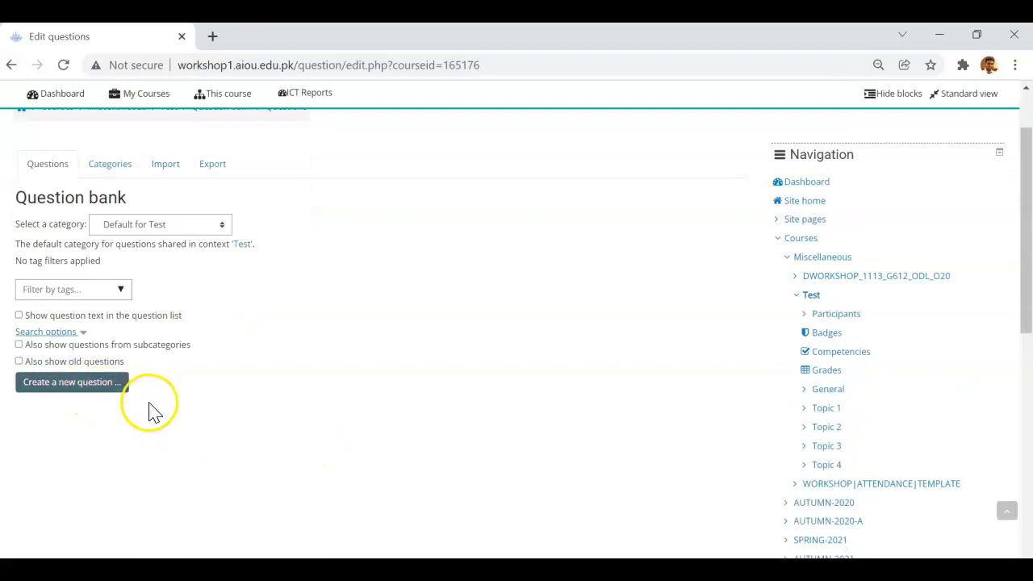
# Review the question bank's existing categories and return to its question list
pyautogui.click(107, 163)
pyautogui.scroll(-2, 324, 390)
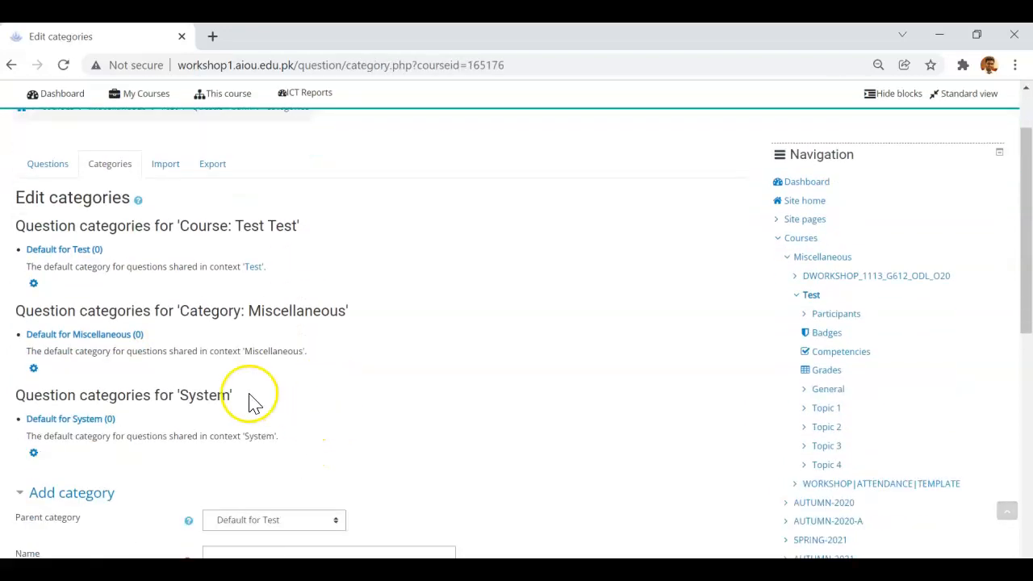
pyautogui.scroll(2, 219, 364)
pyautogui.click(46, 274)
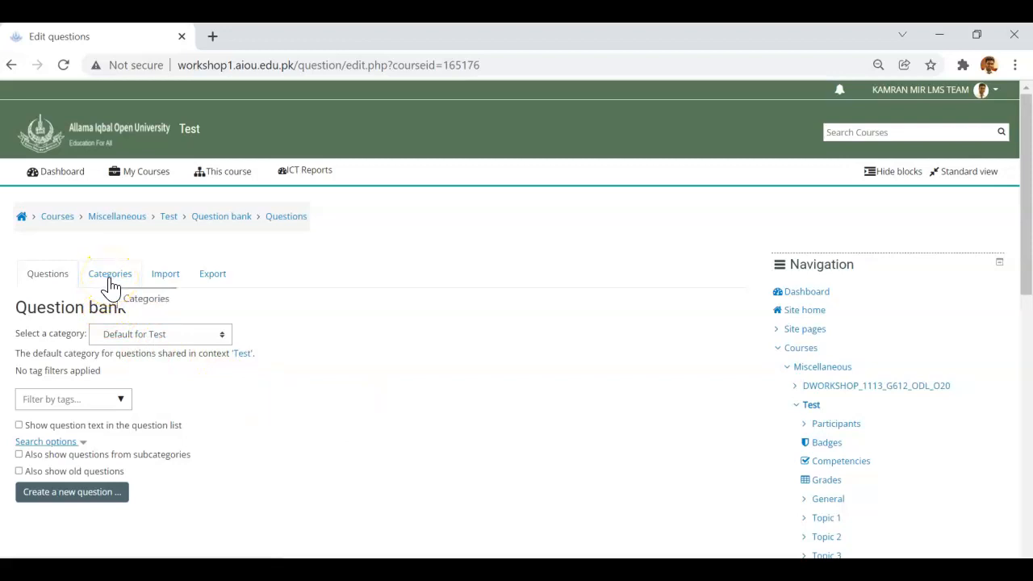
# Switch to the desktop and open the giftCatergoryTemp.txt file in Notepad
pyautogui.click(941, 36)
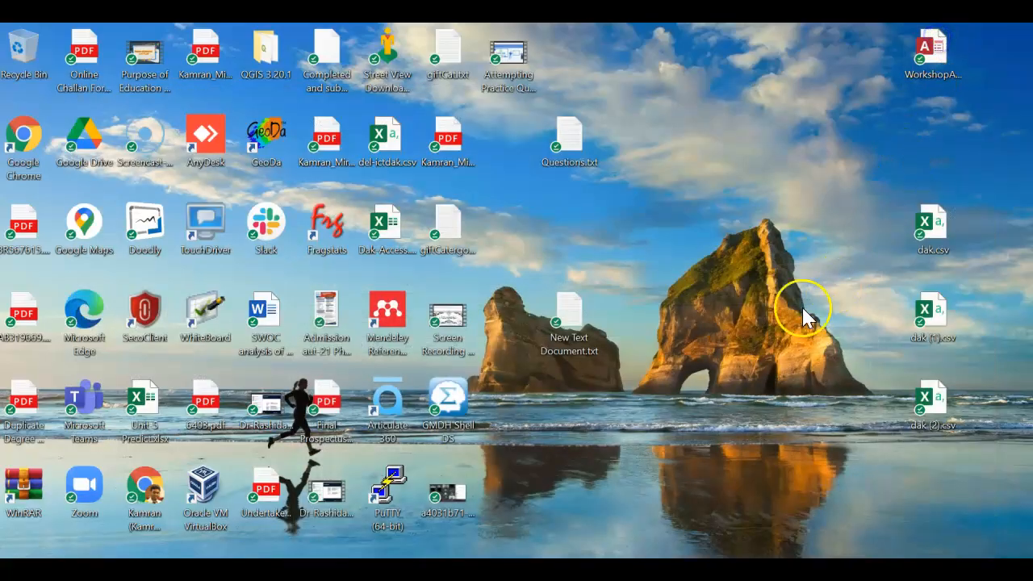
pyautogui.click(458, 252)
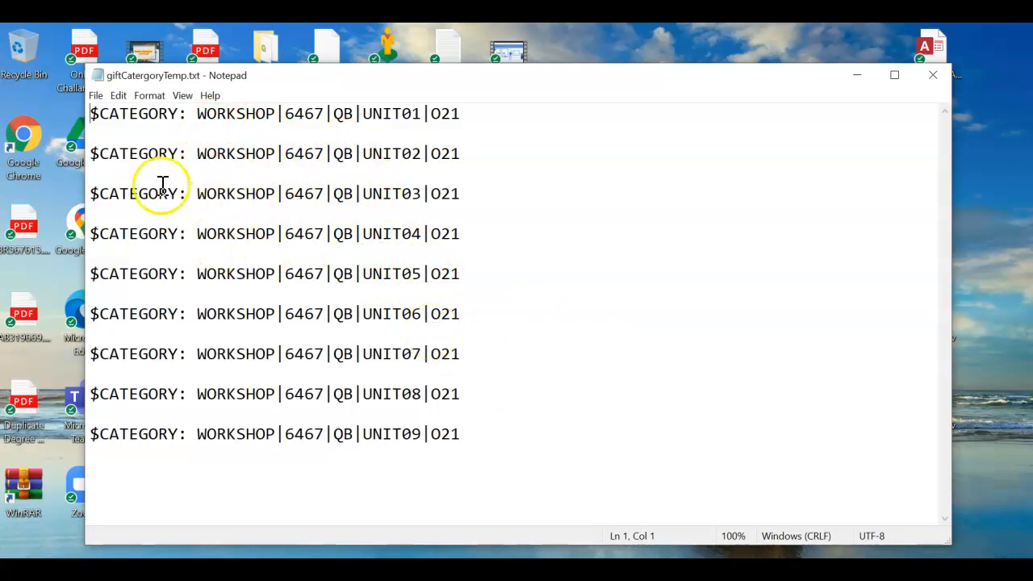
pyautogui.moveTo(270, 75); pyautogui.dragTo(282, 99)
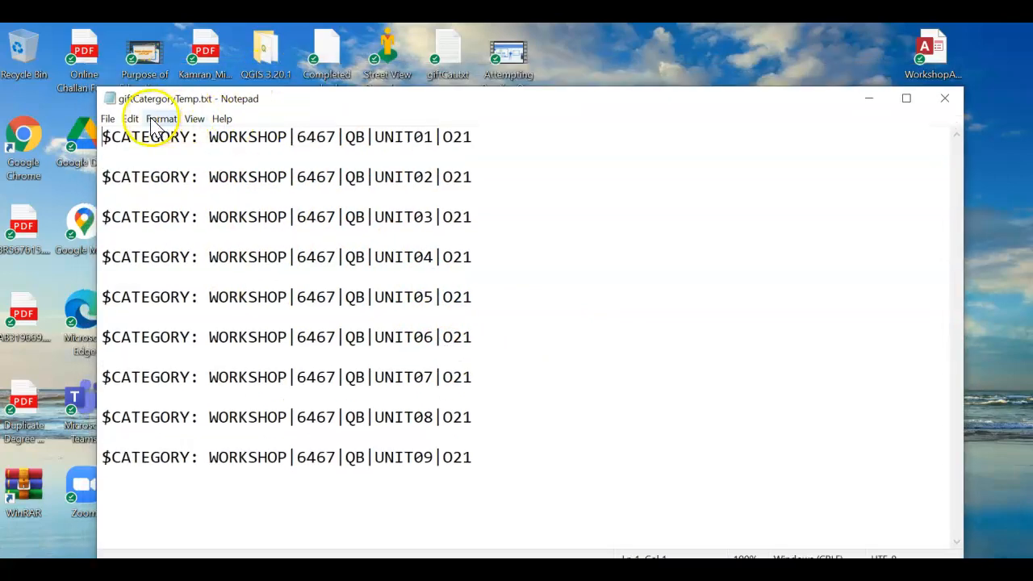
# Examine the $CATEGORY keyword, the colon and the category name in the first line of the file
pyautogui.moveTo(103, 138); pyautogui.dragTo(169, 139)
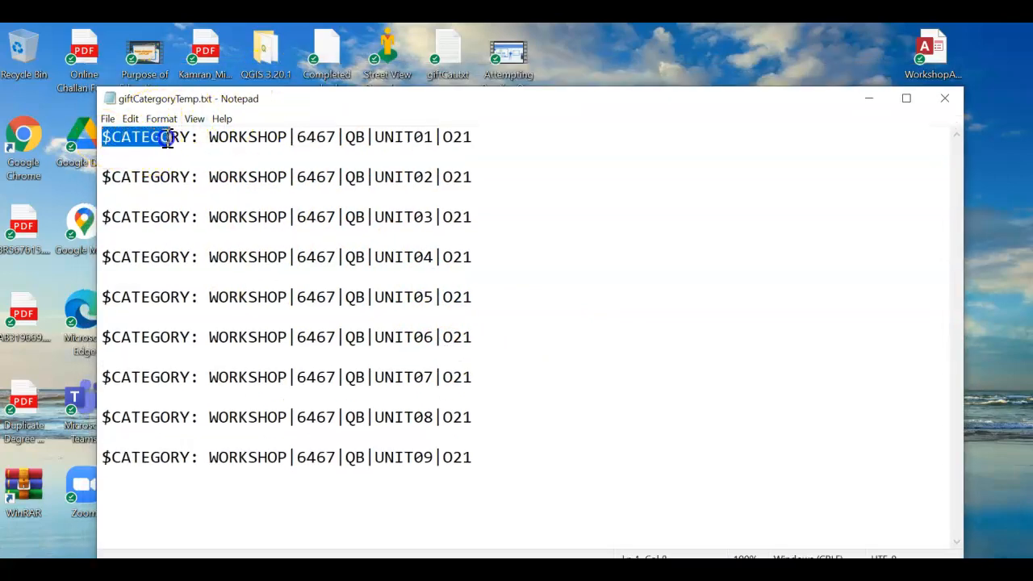
pyautogui.click(188, 142)
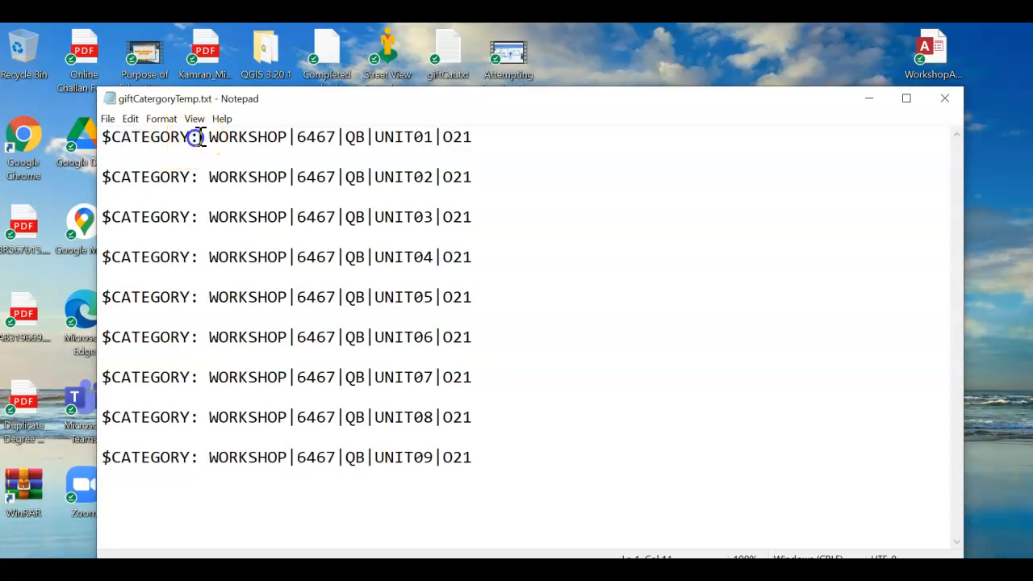
pyautogui.moveTo(216, 137); pyautogui.dragTo(455, 135)
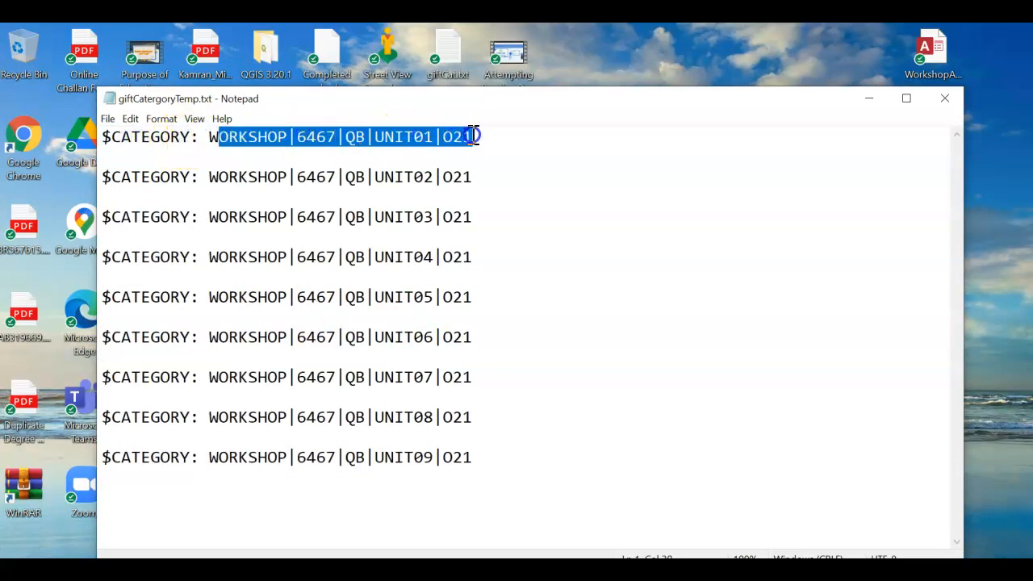
pyautogui.click(453, 152)
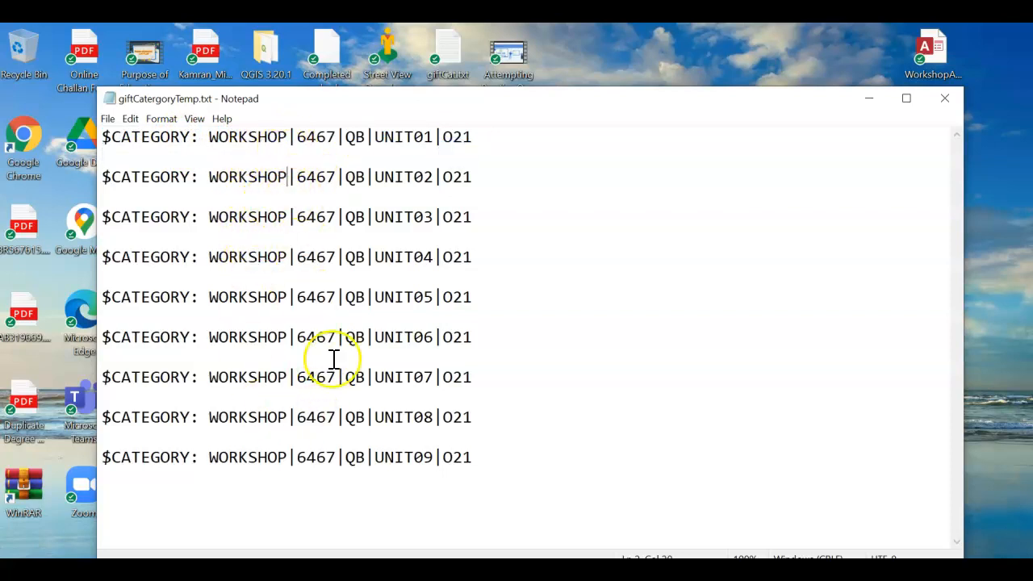
pyautogui.moveTo(392, 103); pyautogui.dragTo(406, 99)
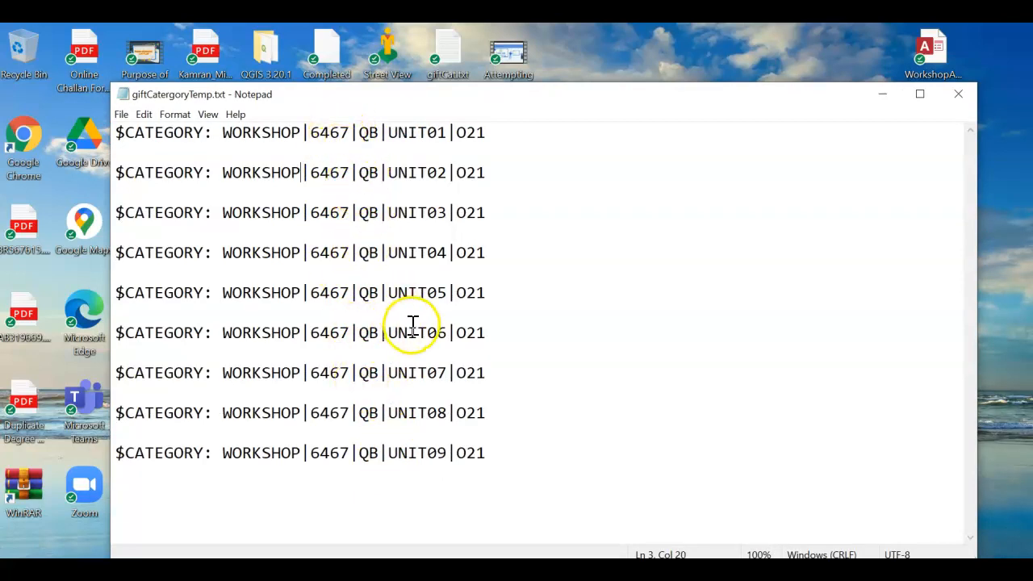
# Replace every occurrence of 6467 with 8611 in the category names
pyautogui.click(172, 115)
pyautogui.moveTo(151, 121)
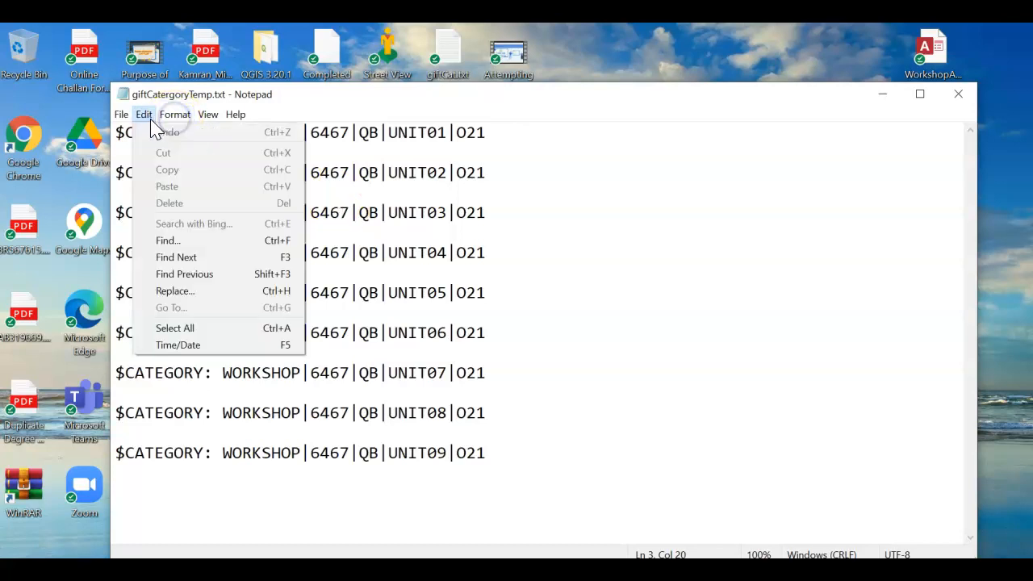
pyautogui.click(219, 293)
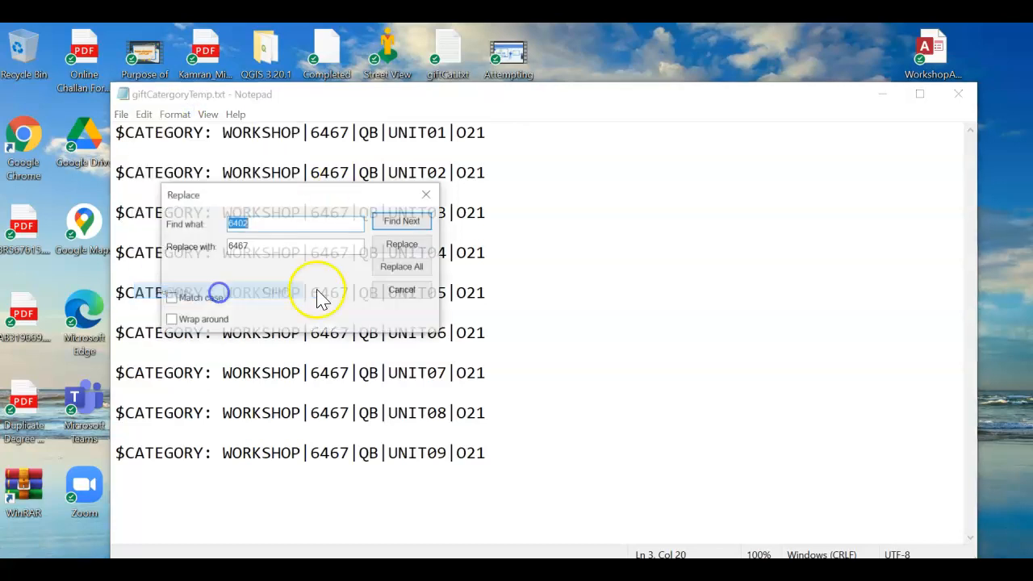
pyautogui.moveTo(334, 201); pyautogui.dragTo(644, 201)
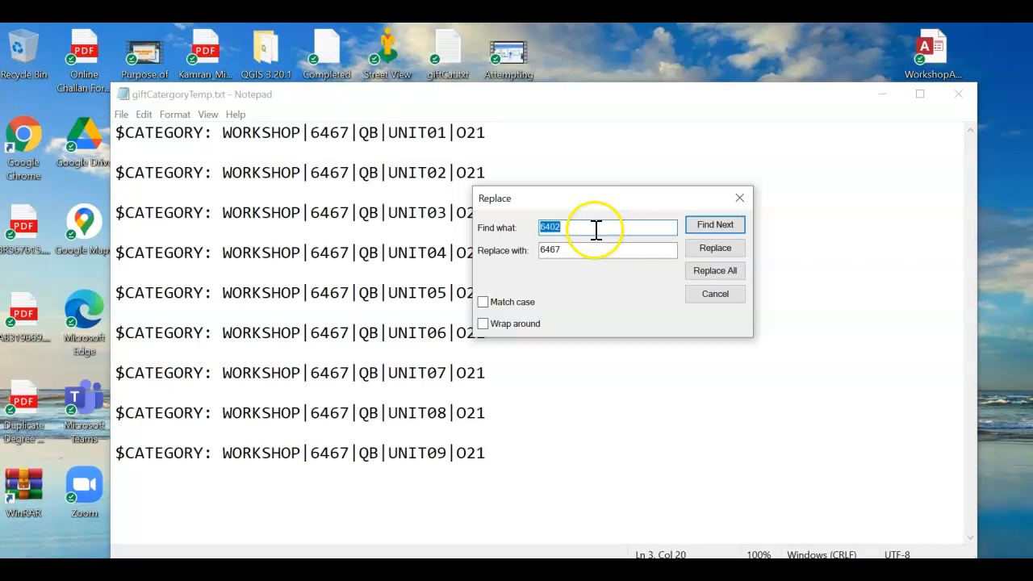
pyautogui.moveTo(595, 247); pyautogui.dragTo(499, 257)
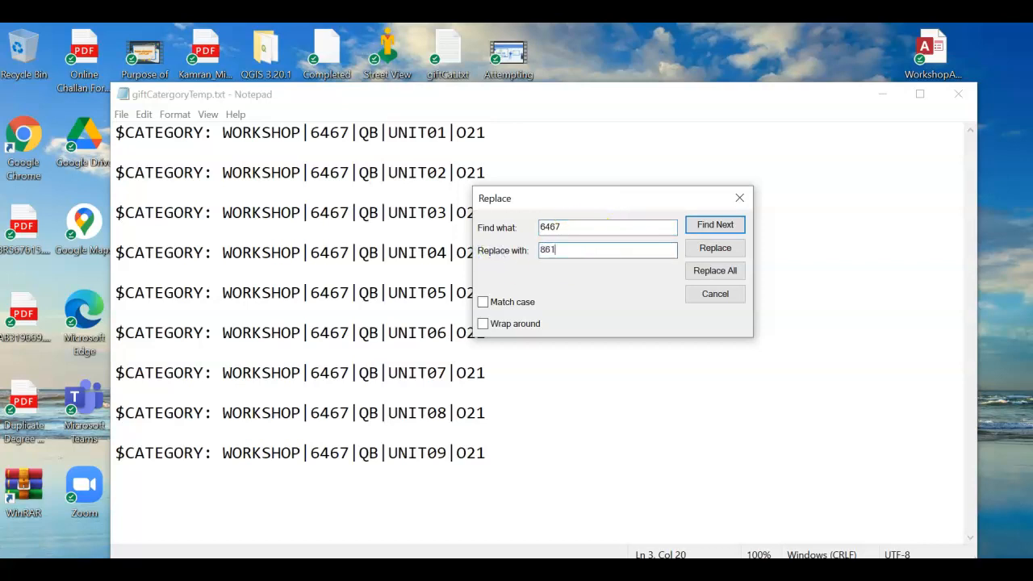
pyautogui.click(730, 272)
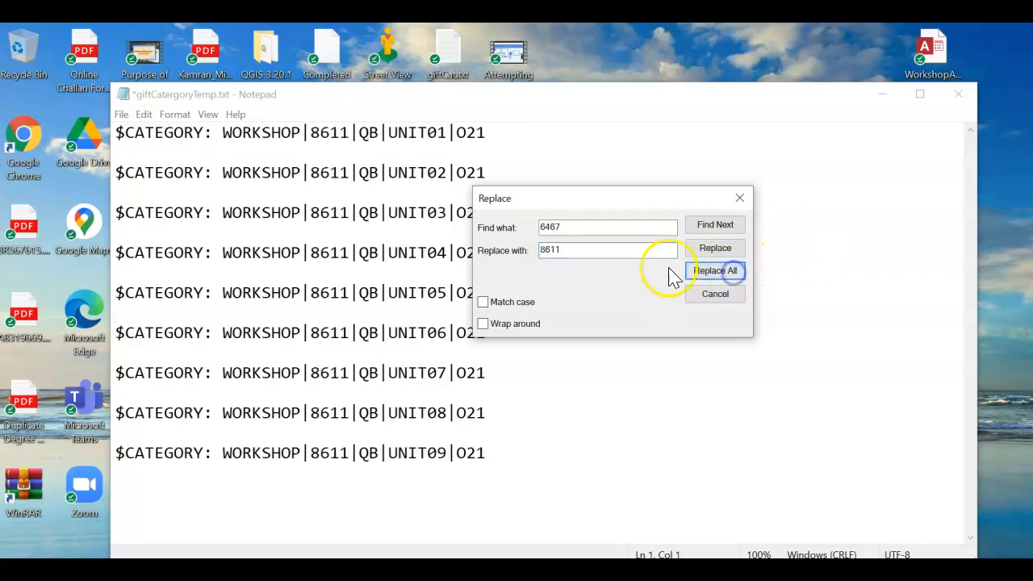
pyautogui.click(743, 198)
# Save giftCatergoryTemp.txt and close it
pyautogui.click(121, 114)
pyautogui.click(138, 181)
pyautogui.moveTo(487, 454); pyautogui.dragTo(163, 165)
pyautogui.click(163, 169)
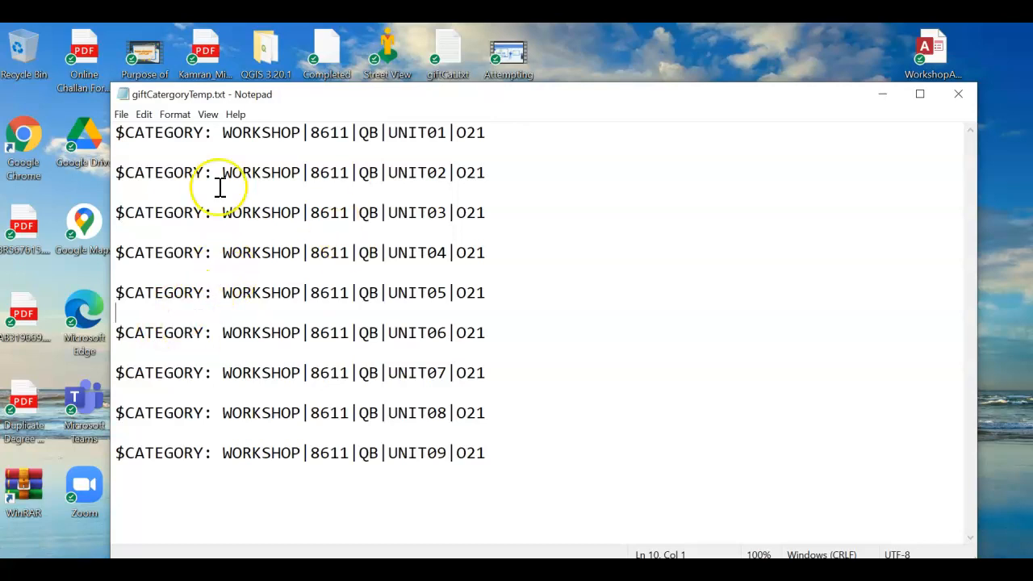
pyautogui.click(959, 95)
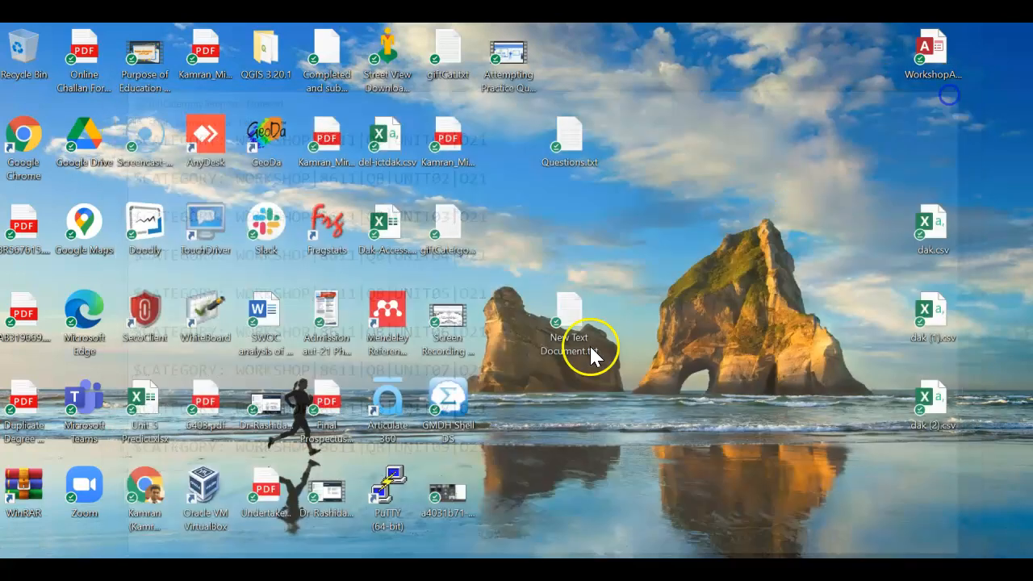
# Switch back to the browser, open the question import page and choose GIFT format as the file format
pyautogui.hotkey('alt', 'Tab')
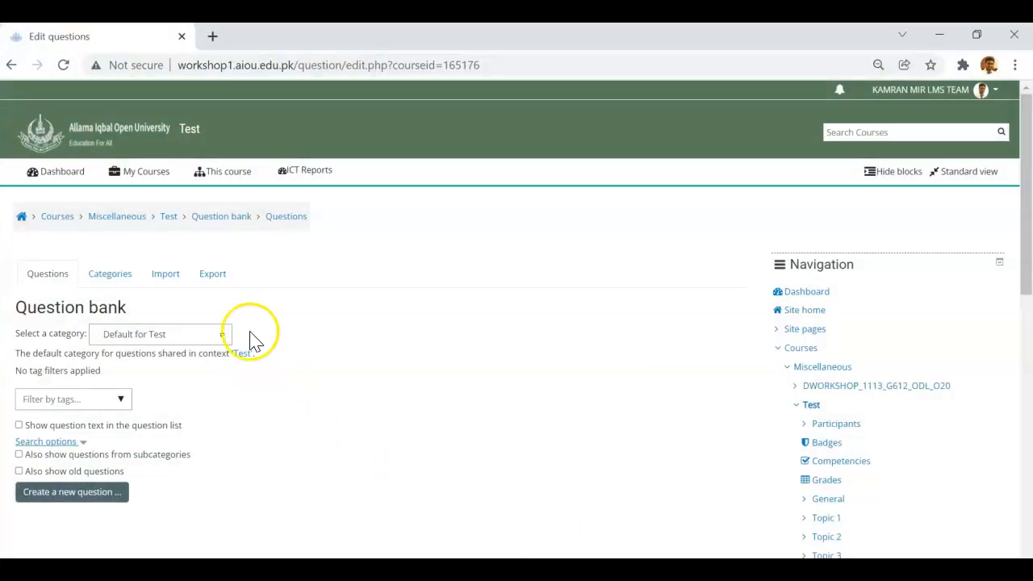
pyautogui.click(155, 284)
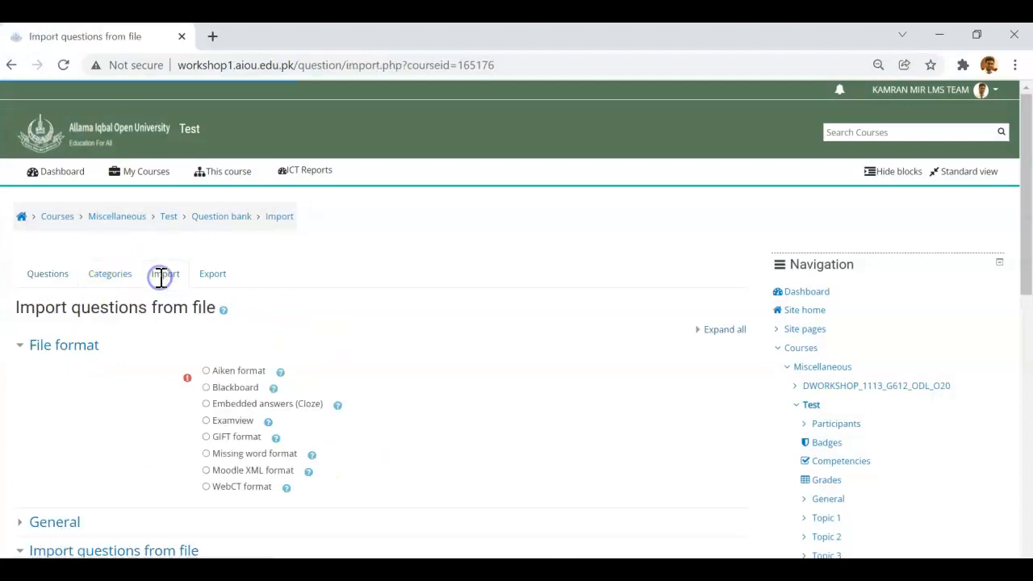
pyautogui.scroll(-2, 327, 364)
pyautogui.click(205, 327)
pyautogui.scroll(-1, 388, 338)
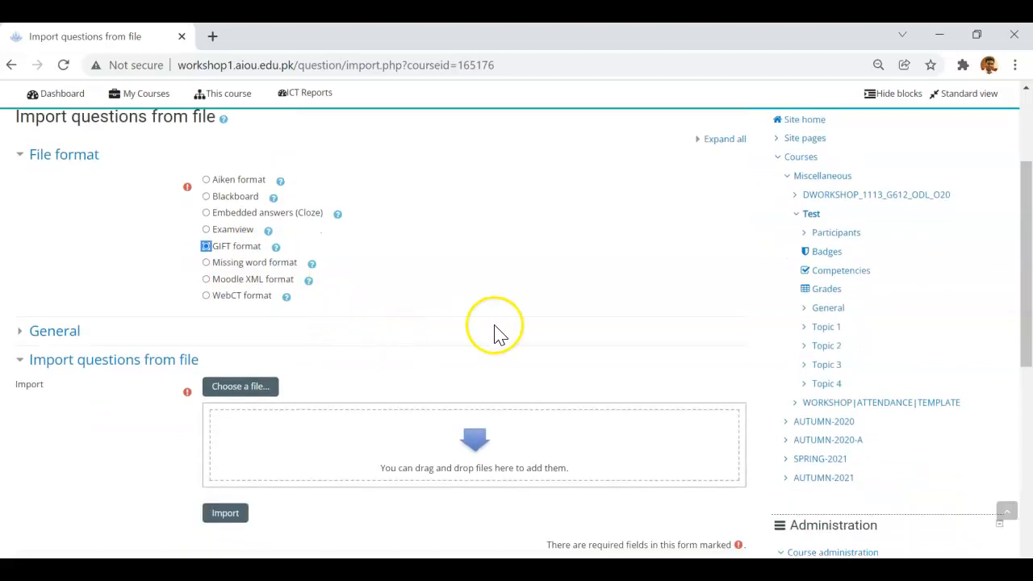
# Expand the general import settings, keeping Default for Test as the import category and Get category from file enabled
pyautogui.scroll(-1, 451, 331)
pyautogui.click(51, 251)
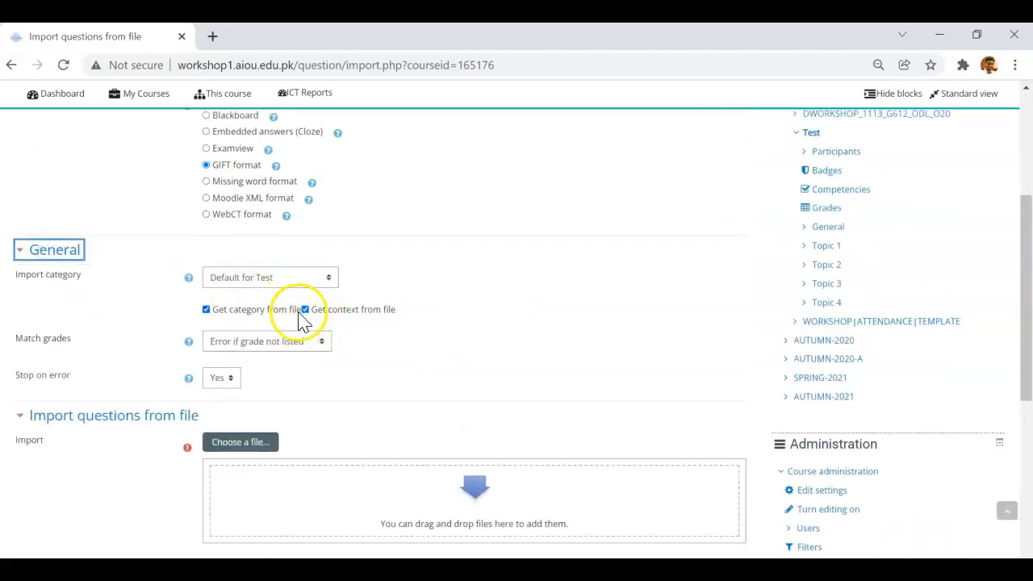
pyautogui.click(300, 280)
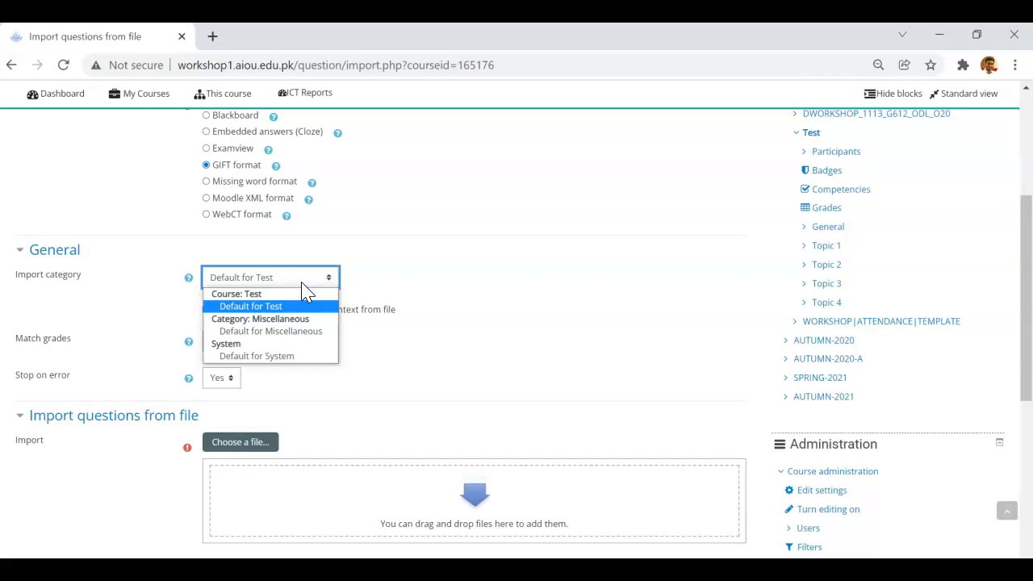
pyautogui.click(302, 284)
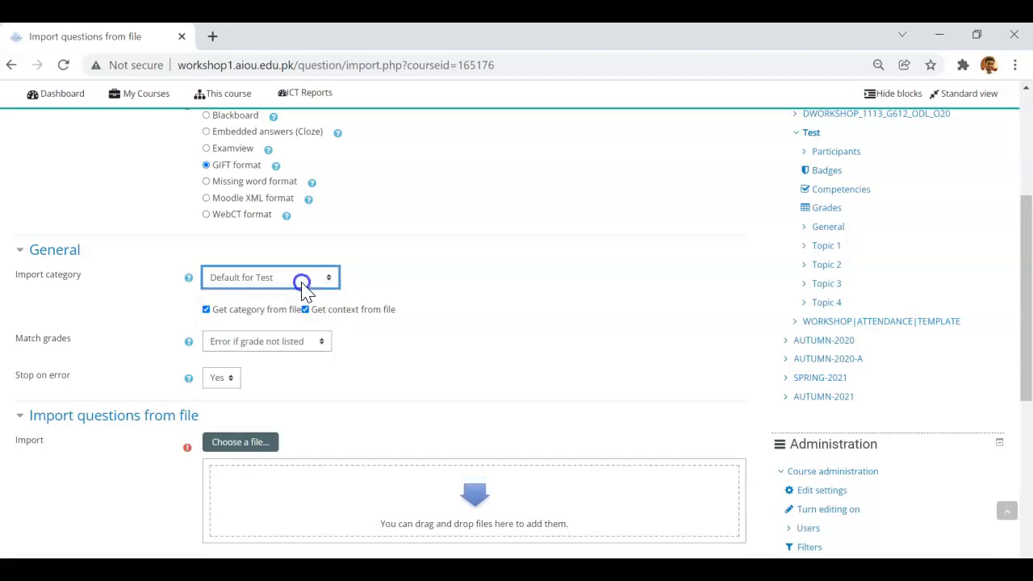
pyautogui.click(206, 311)
# Shrink the browser window beside the desktop files and add giftCatergoryTemp.txt to the import file area
pyautogui.scroll(-1, 242, 314)
pyautogui.click(977, 41)
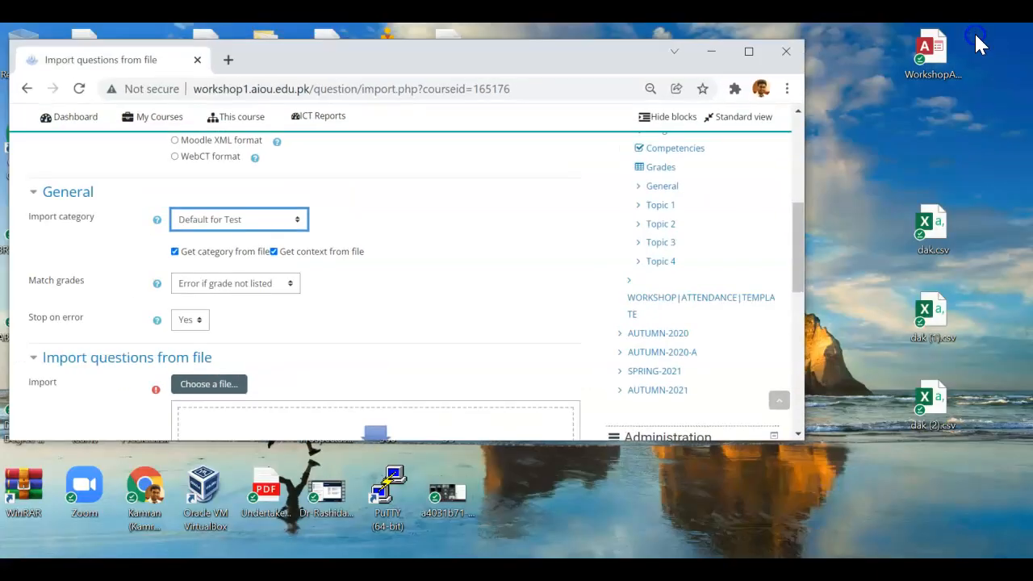
pyautogui.moveTo(519, 57); pyautogui.dragTo(495, 68)
pyautogui.moveTo(773, 188); pyautogui.dragTo(510, 184)
pyautogui.moveTo(319, 77); pyautogui.dragTo(830, 77)
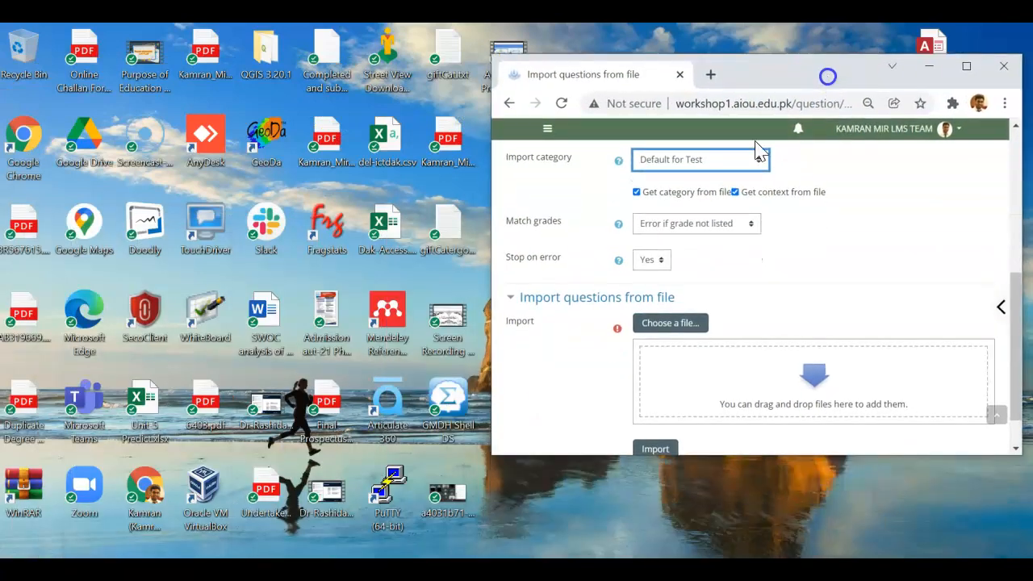
pyautogui.moveTo(443, 226); pyautogui.dragTo(711, 360)
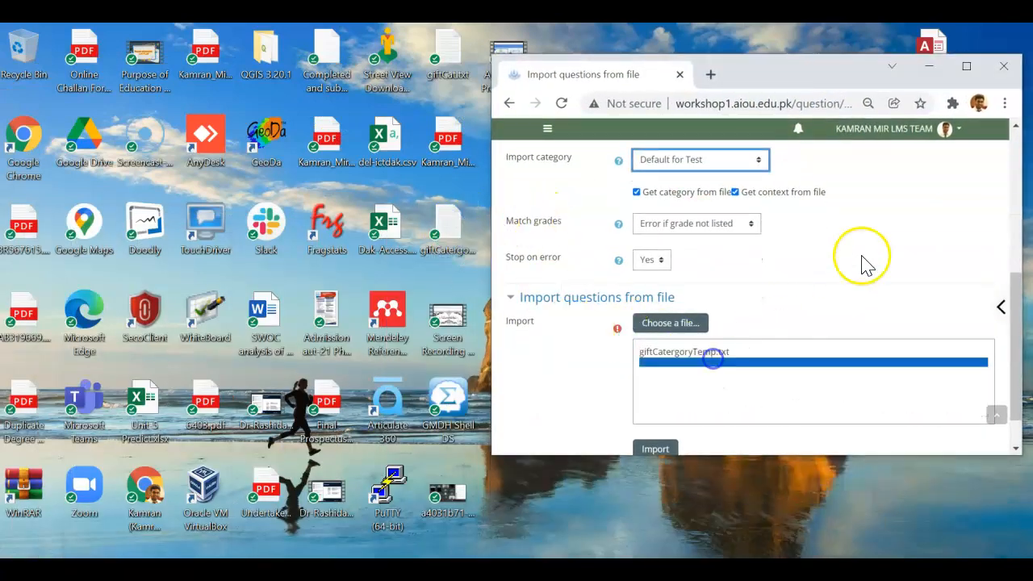
# Maximize the browser window and import the added category file
pyautogui.click(966, 66)
pyautogui.scroll(-1, 489, 341)
pyautogui.click(230, 409)
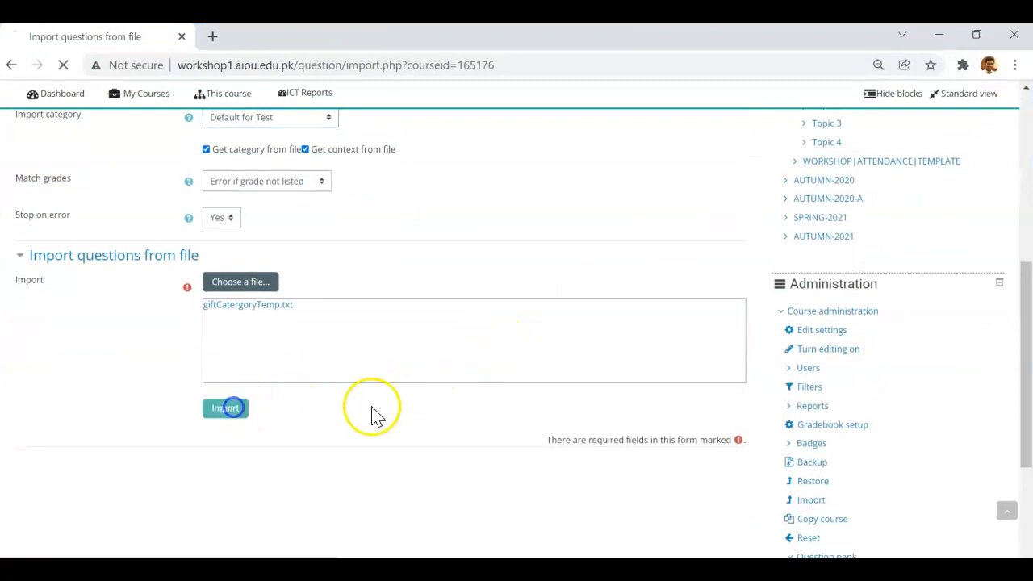
# Open the question bank's category list and check the imported unit categories
pyautogui.click(108, 277)
pyautogui.scroll(-1, 370, 387)
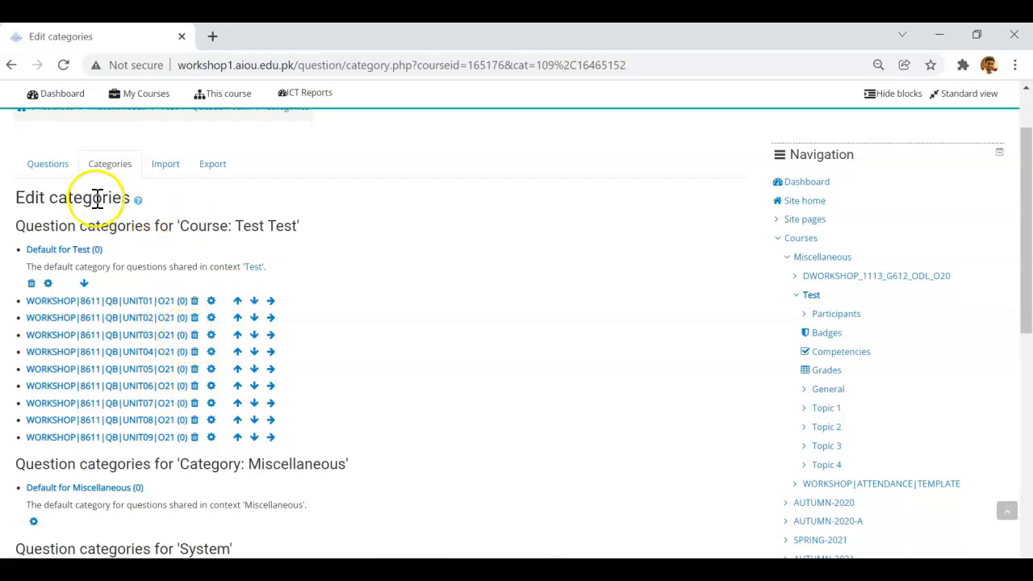
pyautogui.scroll(-1, 246, 375)
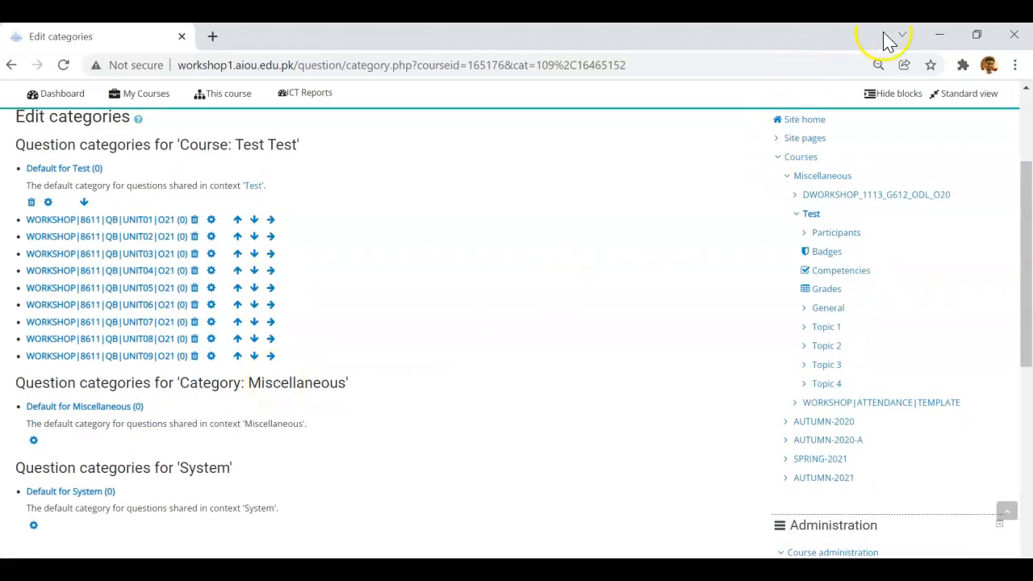
# Minimize the browser and examine how Questions.txt in Notepad lays out each question, its lettered options and its ANSWER line
pyautogui.click(939, 36)
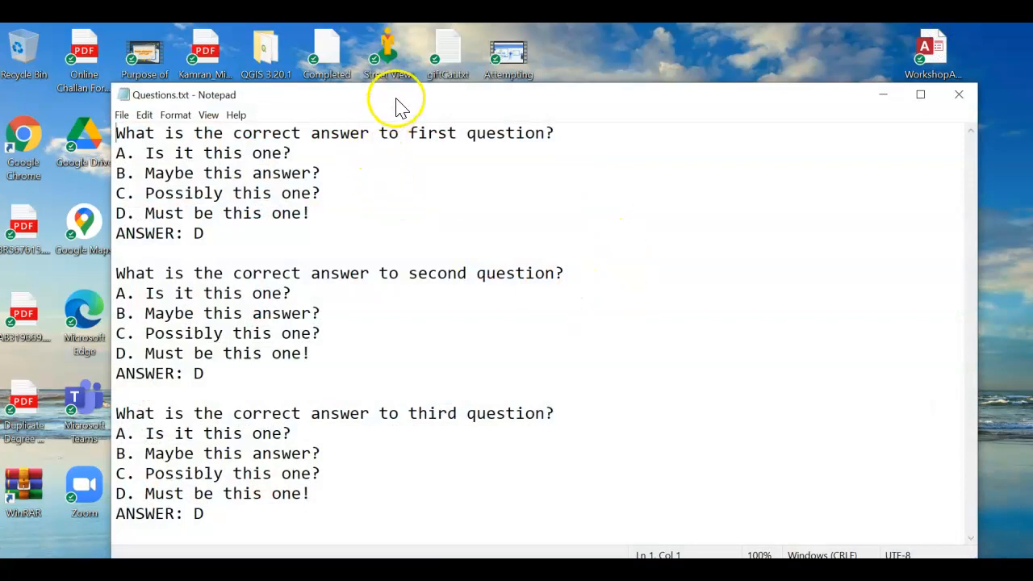
pyautogui.moveTo(136, 133); pyautogui.dragTo(591, 132)
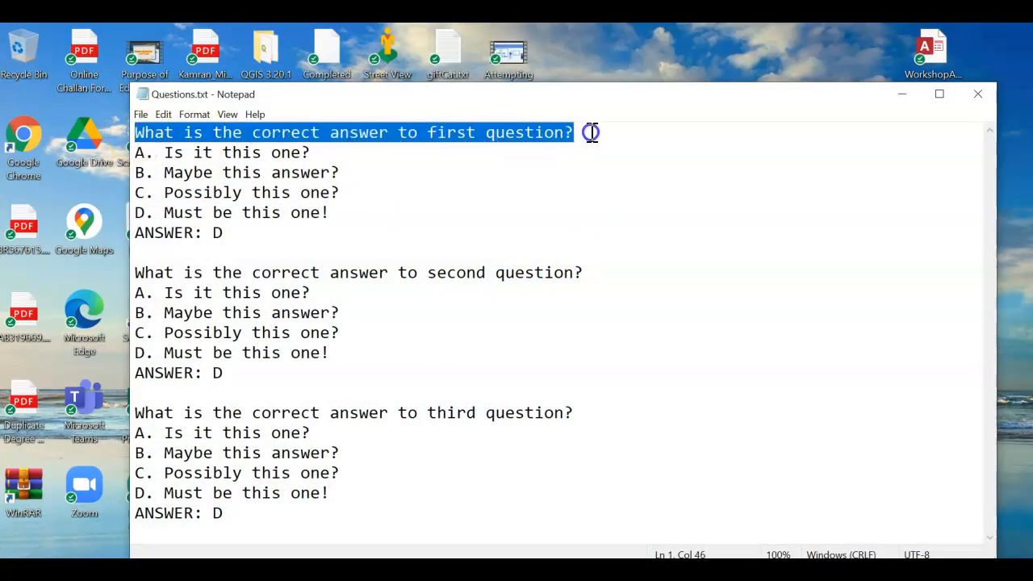
pyautogui.moveTo(138, 149); pyautogui.dragTo(356, 144)
pyautogui.click(143, 154)
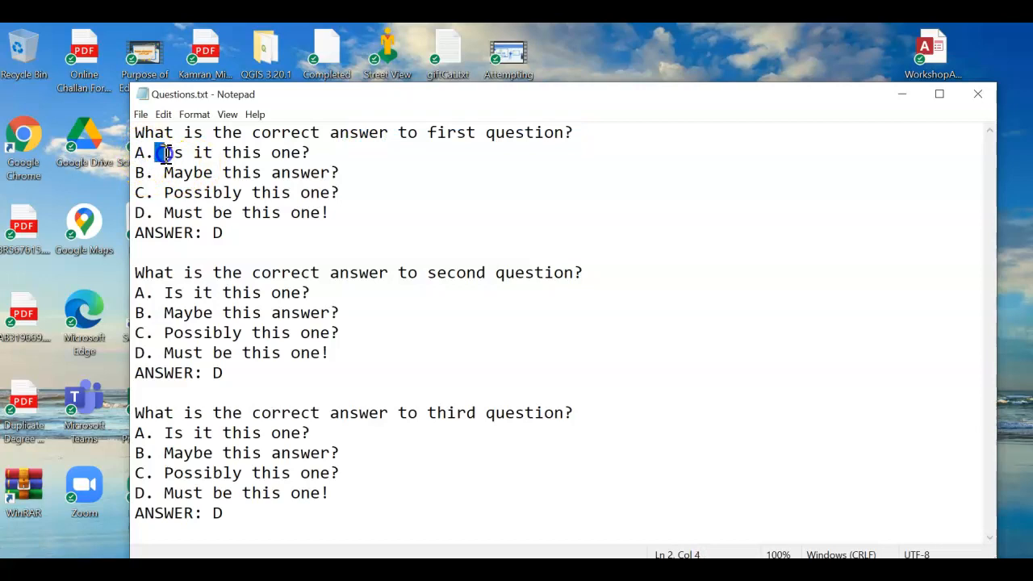
pyautogui.moveTo(173, 153); pyautogui.dragTo(329, 147)
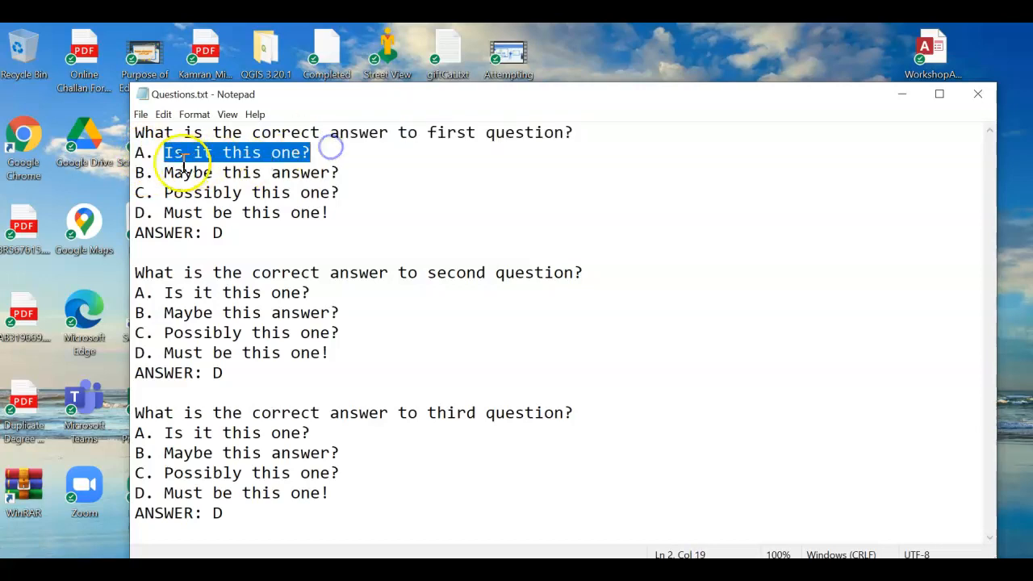
pyautogui.click(156, 174)
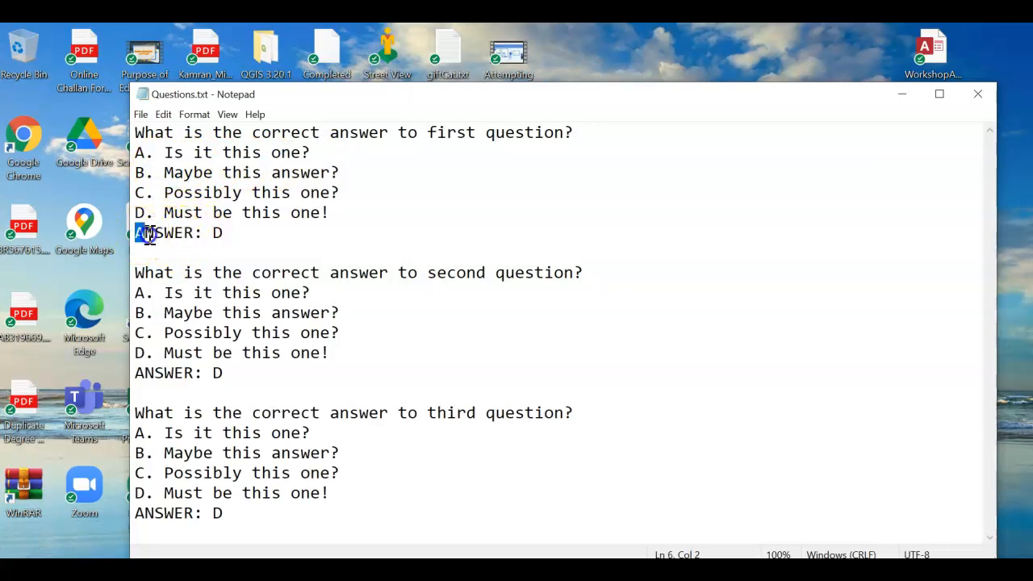
pyautogui.click(198, 233)
pyautogui.moveTo(139, 272); pyautogui.dragTo(503, 262)
pyautogui.moveTo(598, 263); pyautogui.dragTo(615, 270)
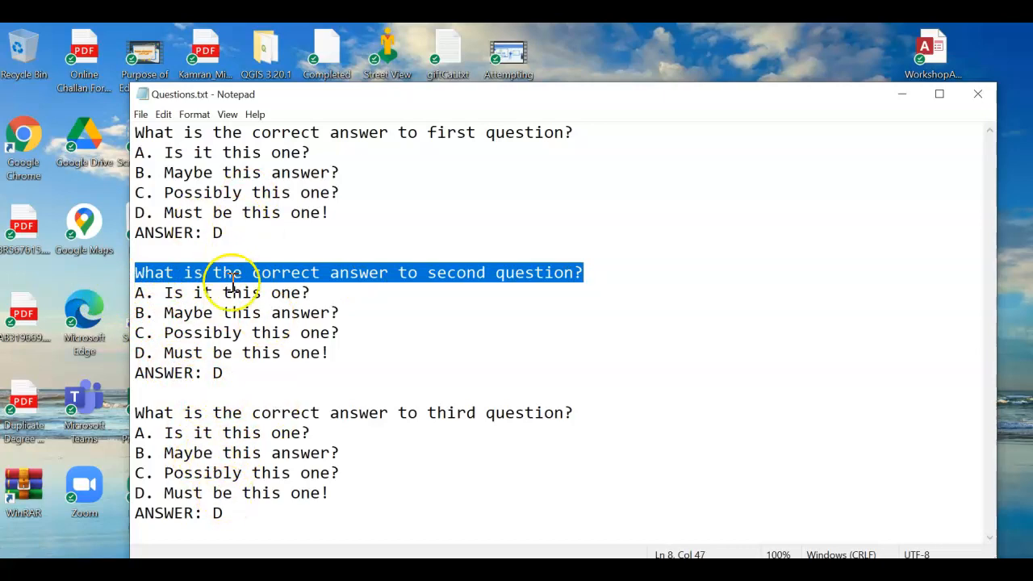
pyautogui.click(239, 511)
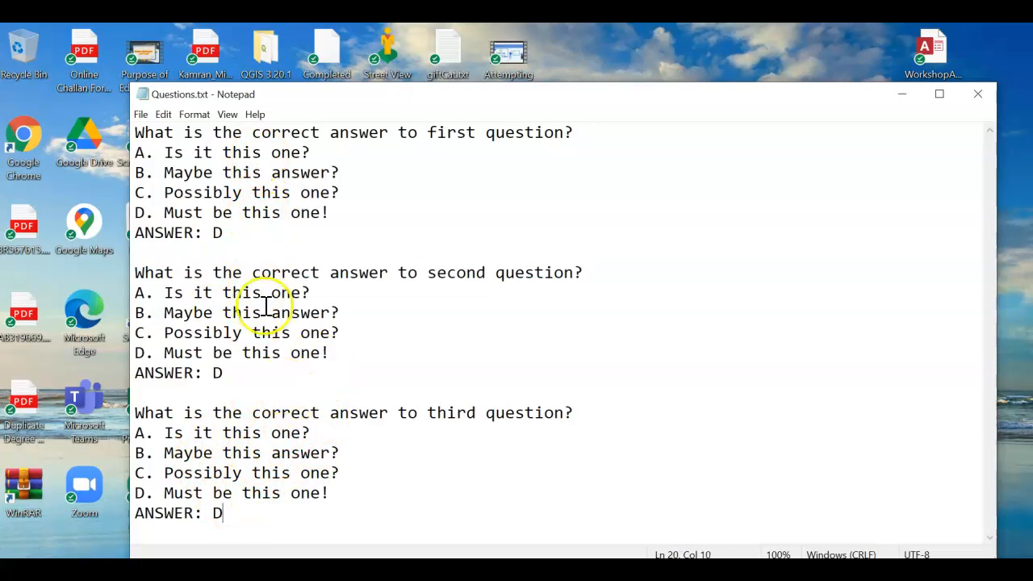
# Save Questions.txt and close it
pyautogui.click(140, 113)
pyautogui.click(169, 178)
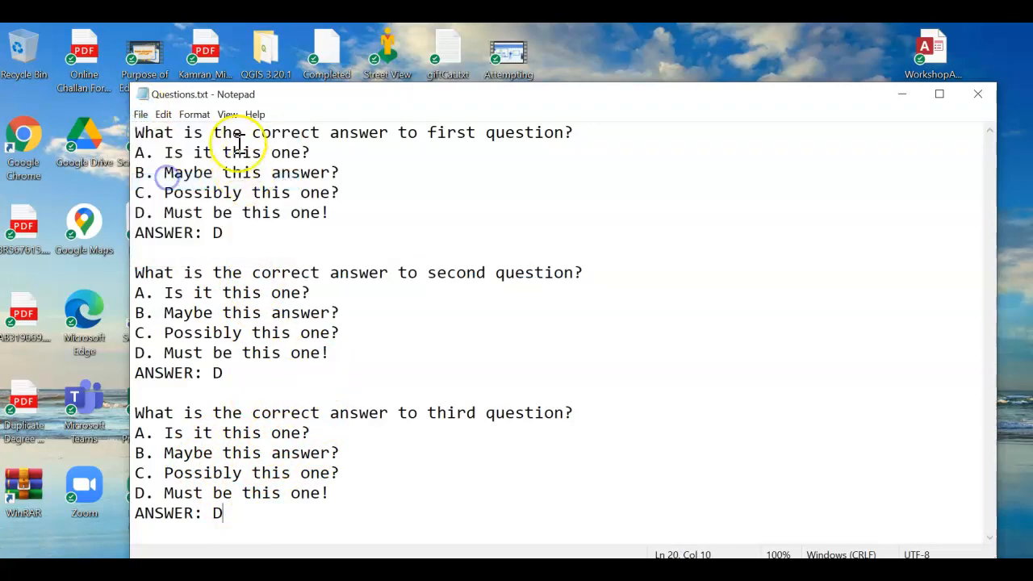
pyautogui.click(975, 101)
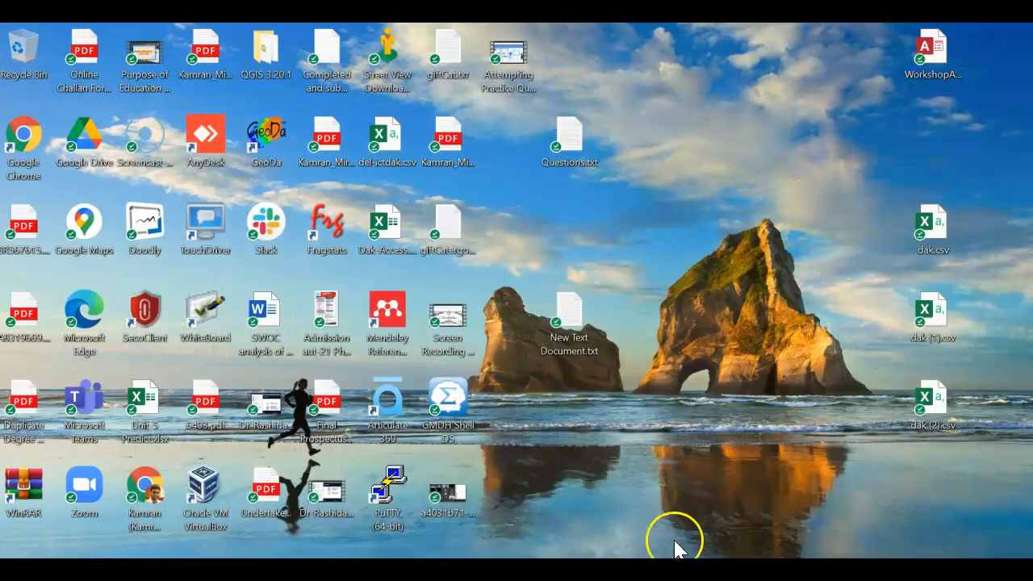
# Return to the maximized browser window and open the question import form with Aiken format as the file format
pyautogui.click(484, 569)
pyautogui.click(978, 37)
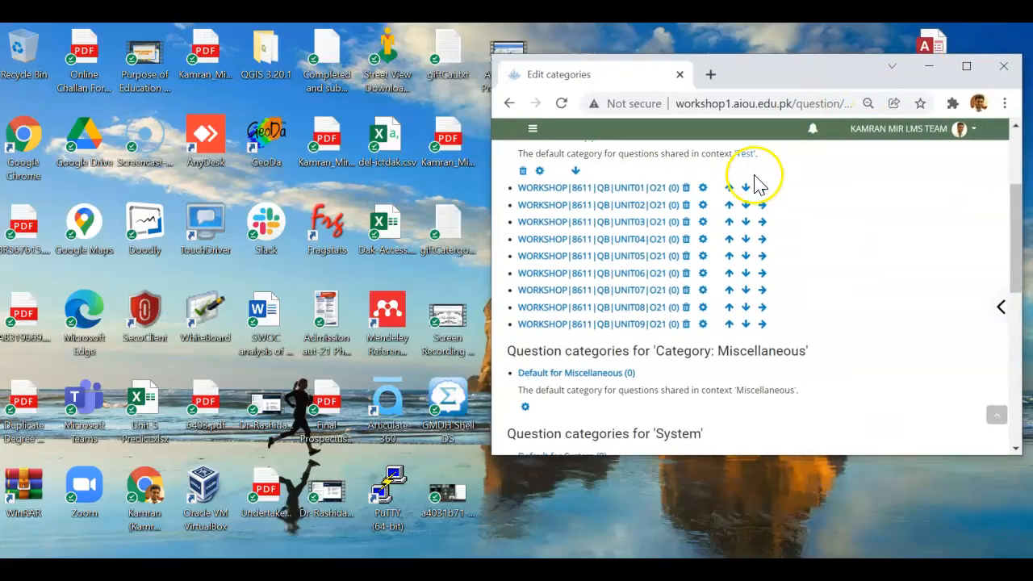
pyautogui.doubleClick(803, 79)
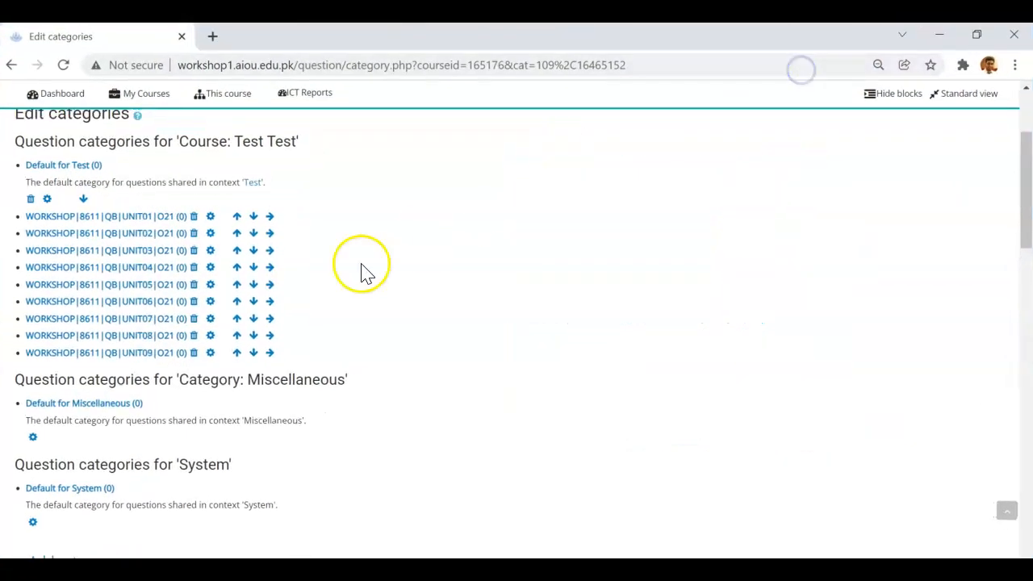
pyautogui.scroll(5, 364, 267)
pyautogui.click(166, 274)
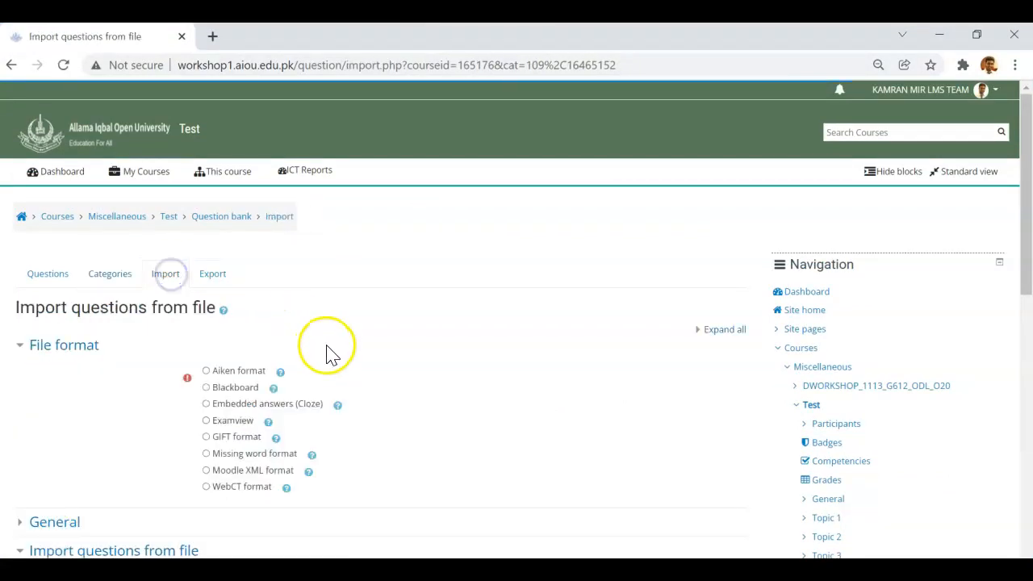
pyautogui.click(206, 370)
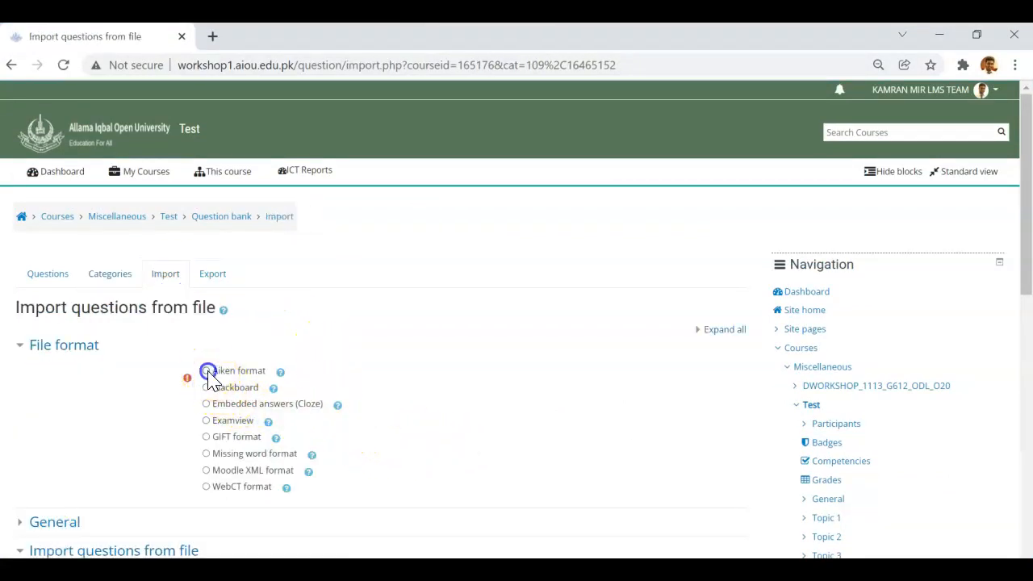
# Expand the general import settings and set the import category to WORKSHOP|8611|QB|UNIT01|O21
pyautogui.scroll(-3, 428, 378)
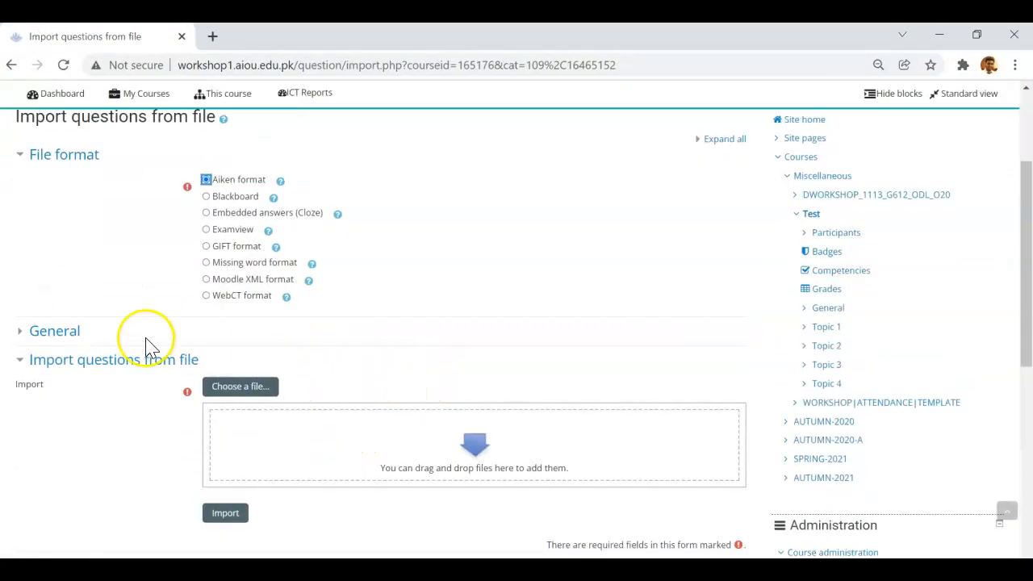
pyautogui.click(64, 332)
pyautogui.scroll(-1, 484, 331)
pyautogui.click(344, 287)
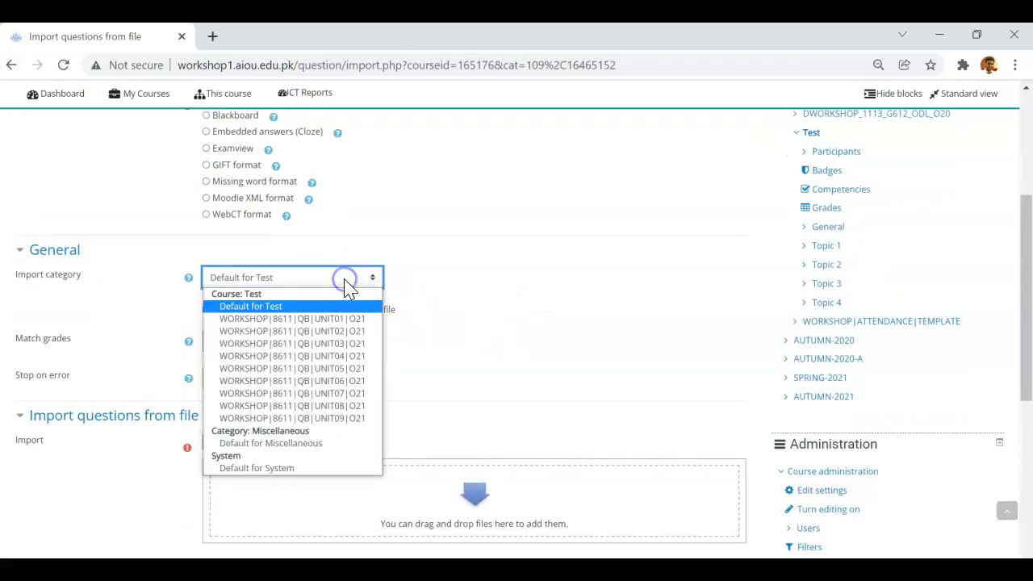
pyautogui.click(355, 319)
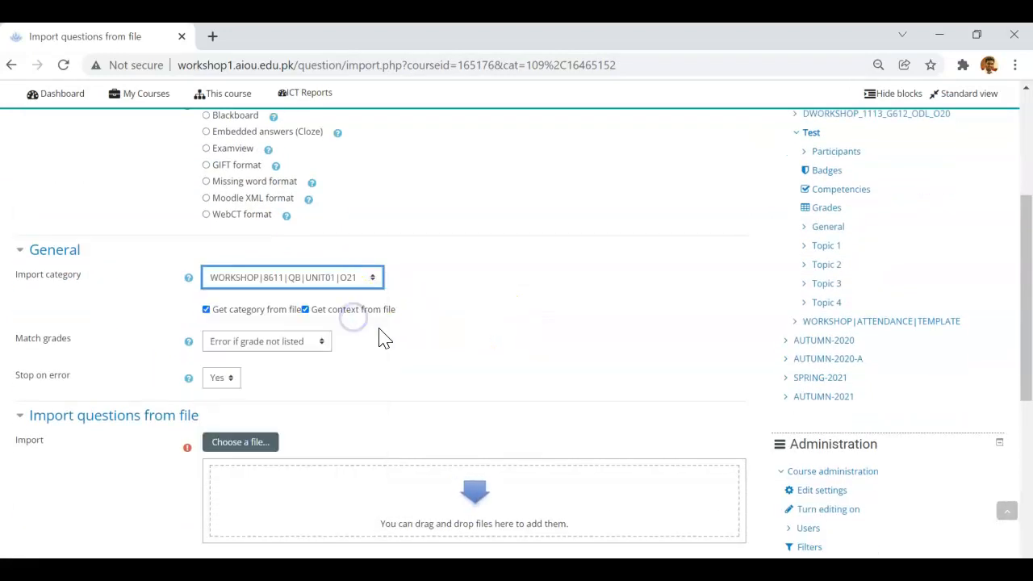
pyautogui.click(349, 277)
pyautogui.click(349, 277)
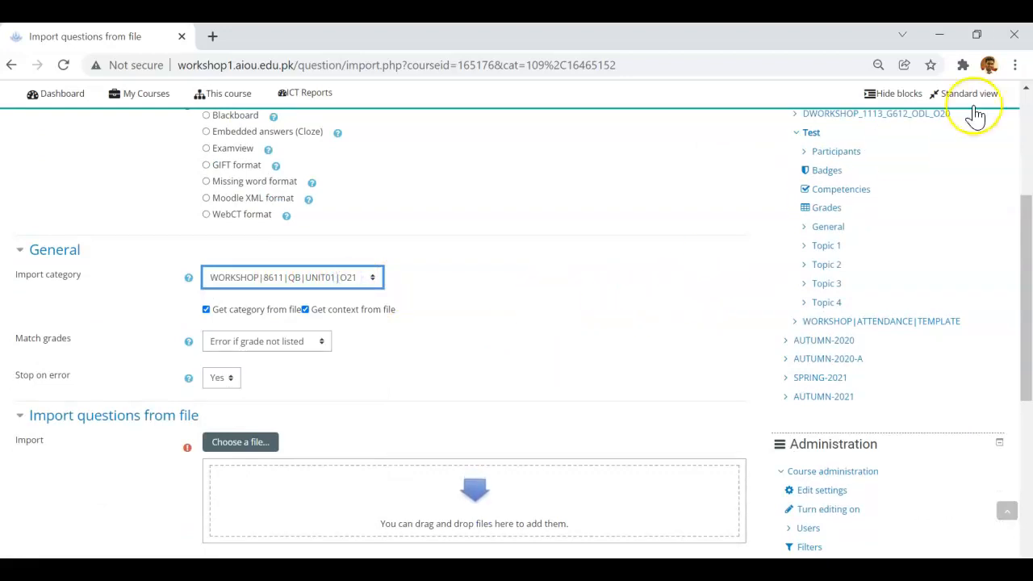
# Shrink the browser window, move it clear of the desktop files and add Questions.txt to the import file area
pyautogui.click(978, 35)
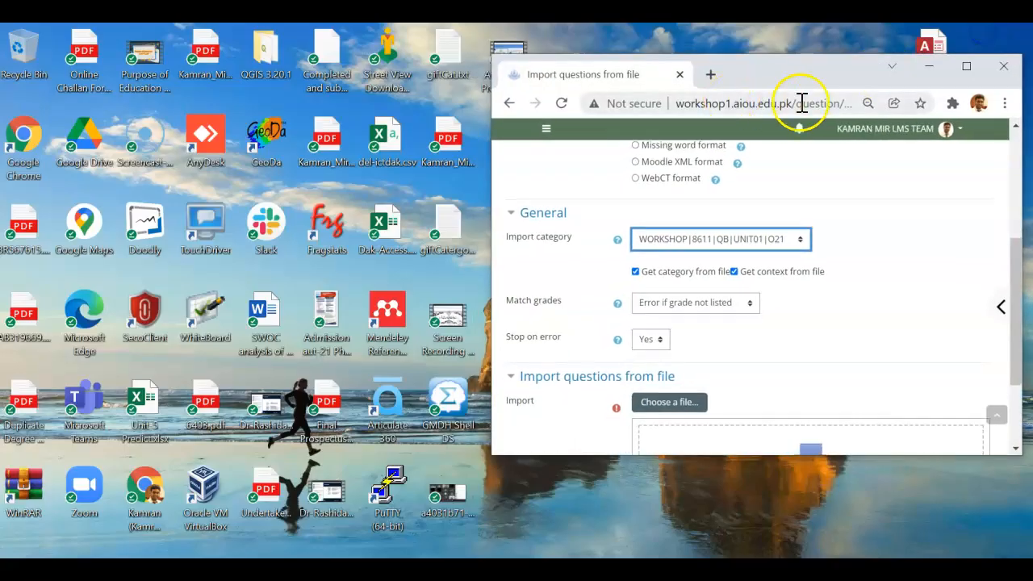
pyautogui.moveTo(721, 76); pyautogui.dragTo(314, 79)
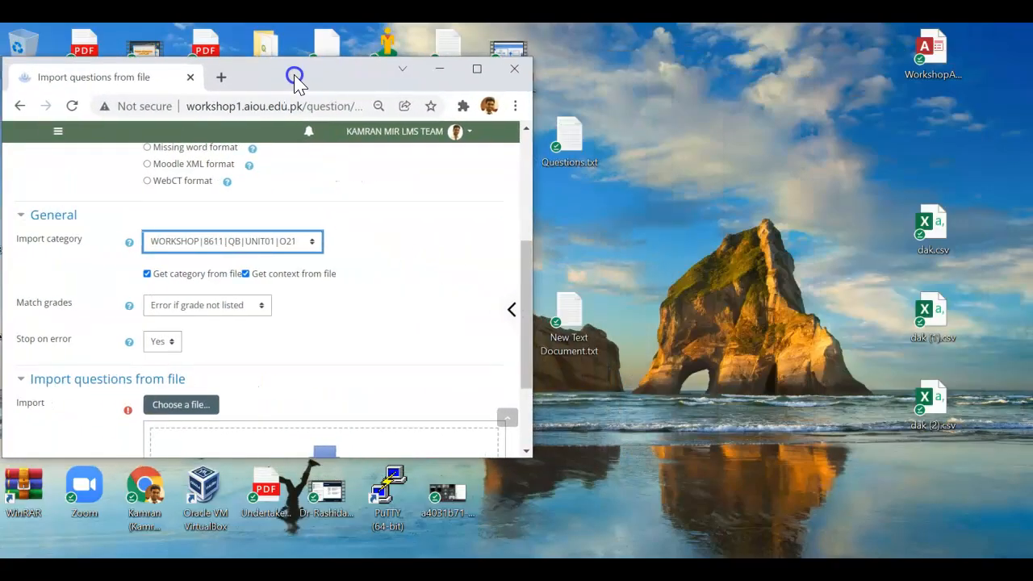
pyautogui.moveTo(544, 143); pyautogui.dragTo(387, 429)
# Maximize the browser window, import the questions into the UNIT01 category and continue to the question bank
pyautogui.click(477, 69)
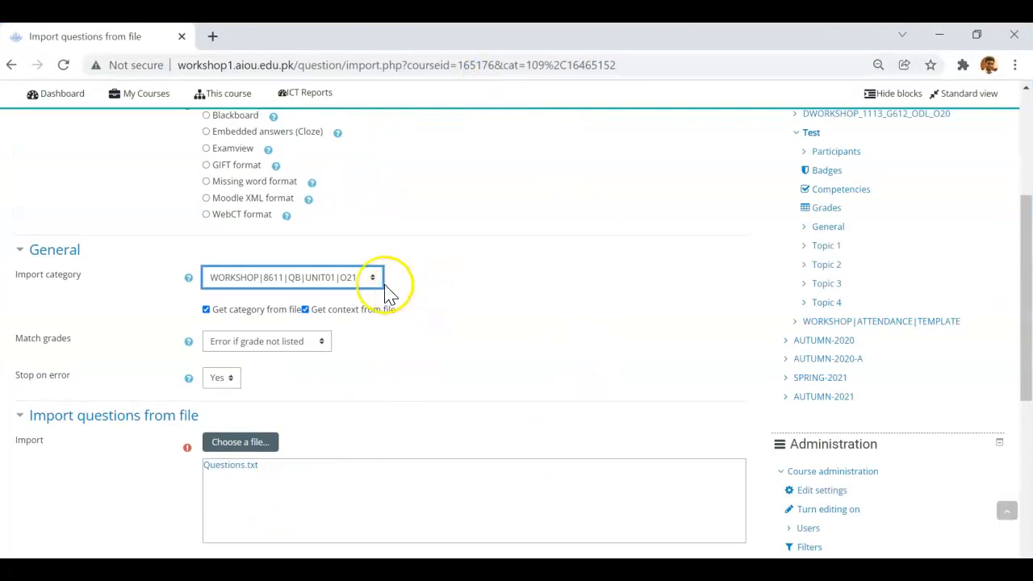
pyautogui.scroll(1, 516, 331)
pyautogui.scroll(-2, 517, 331)
pyautogui.click(226, 487)
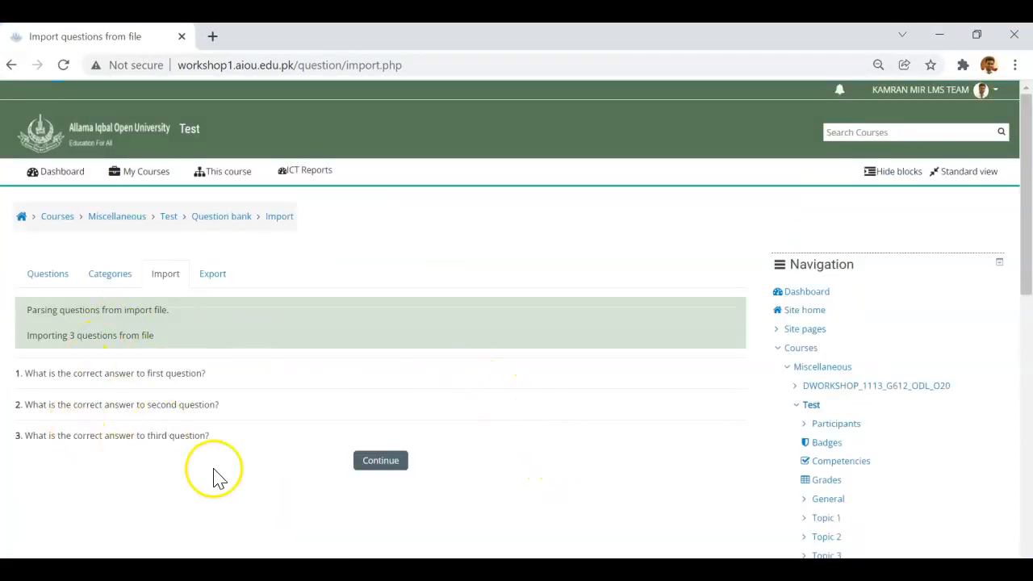
pyautogui.click(381, 461)
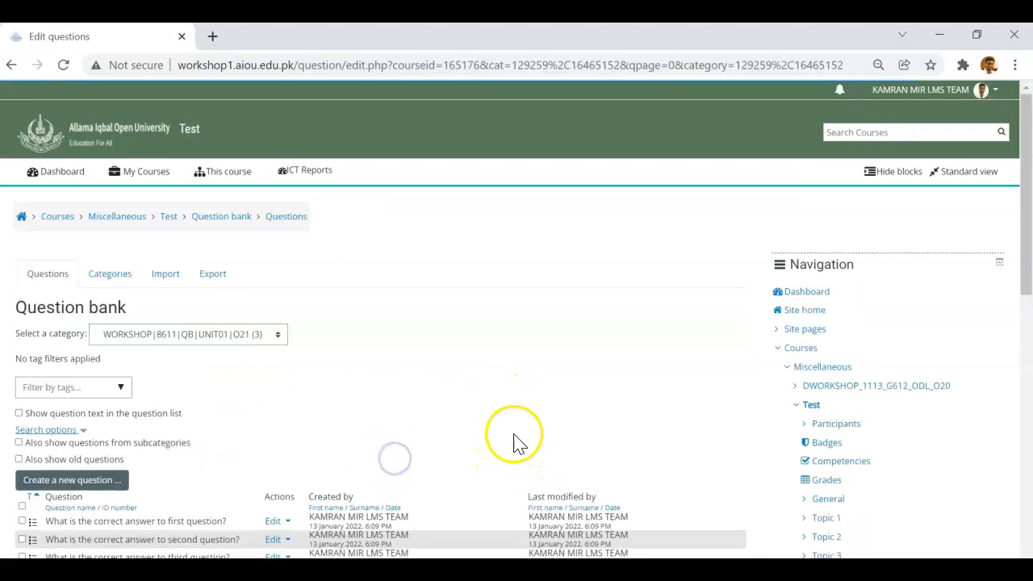
# Check the imported questions in the question bank, and the UNIT01 entry in the category list
pyautogui.scroll(-2, 517, 443)
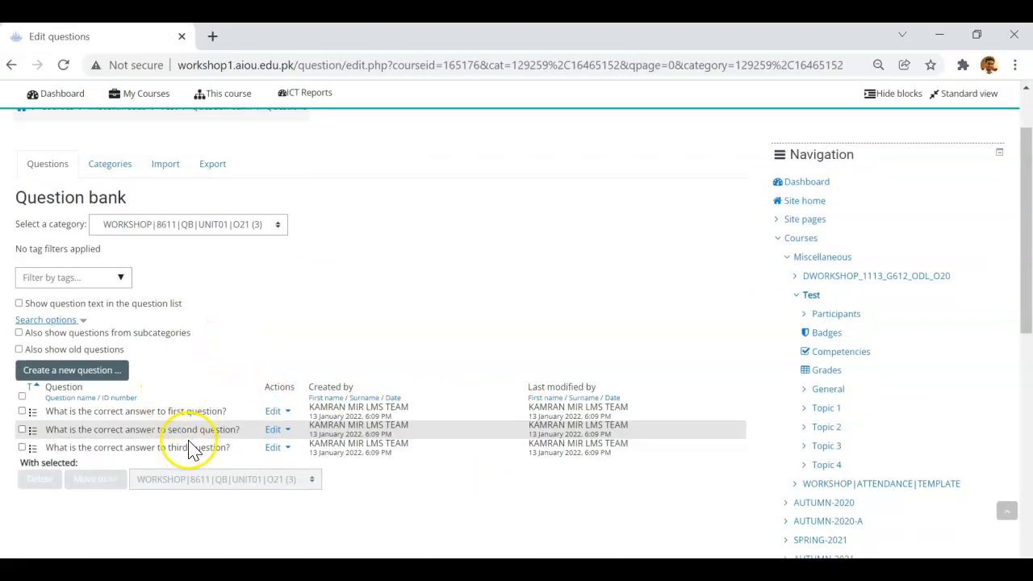
pyautogui.click(111, 165)
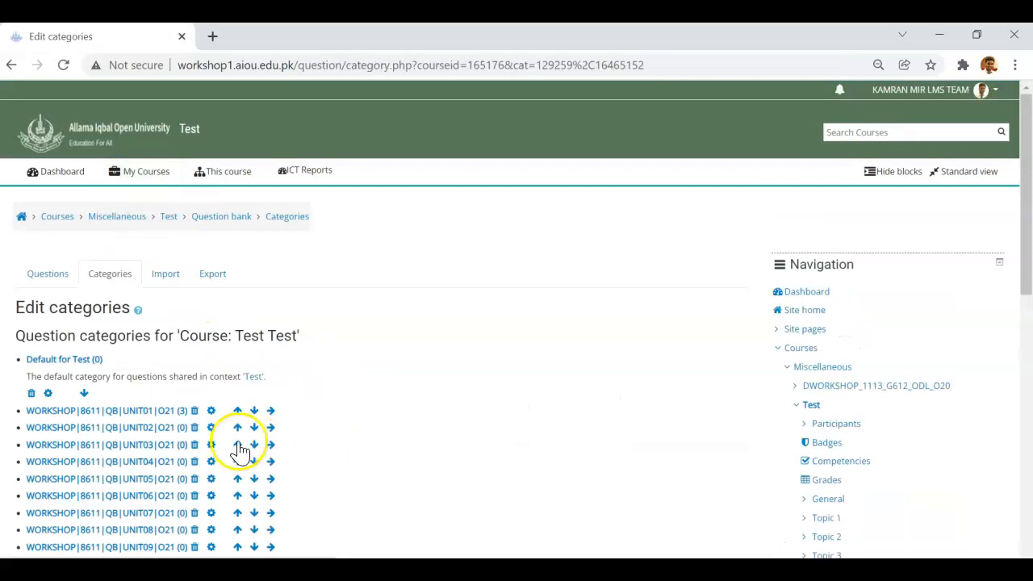
pyautogui.scroll(-2, 240, 452)
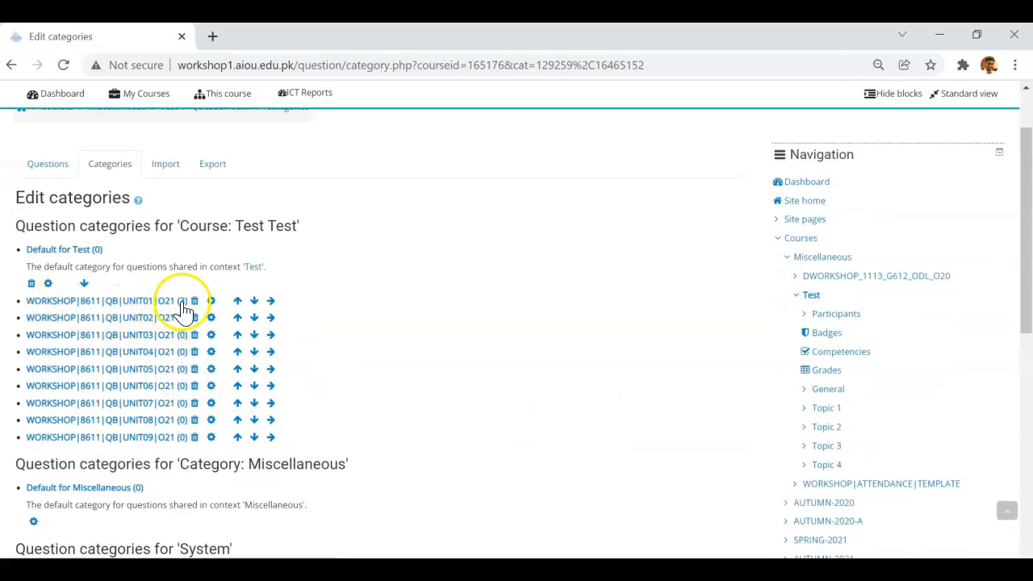
# Set up another question import in Aiken format with WORKSHOP|8611|QB|UNIT02|O21 as the import category
pyautogui.click(161, 167)
pyautogui.click(226, 261)
pyautogui.click(74, 413)
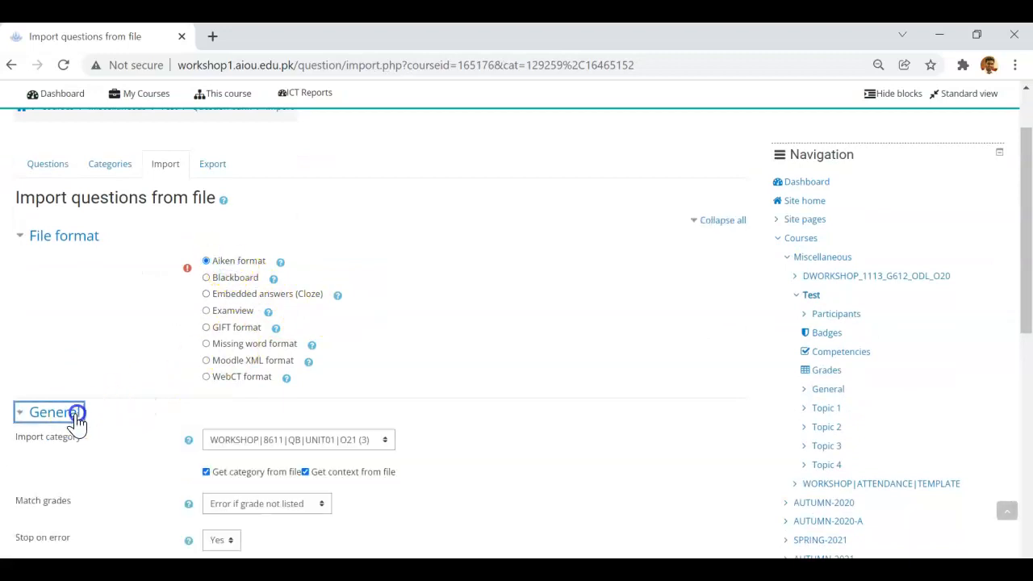
pyautogui.scroll(-1, 323, 422)
pyautogui.click(355, 361)
pyautogui.click(358, 412)
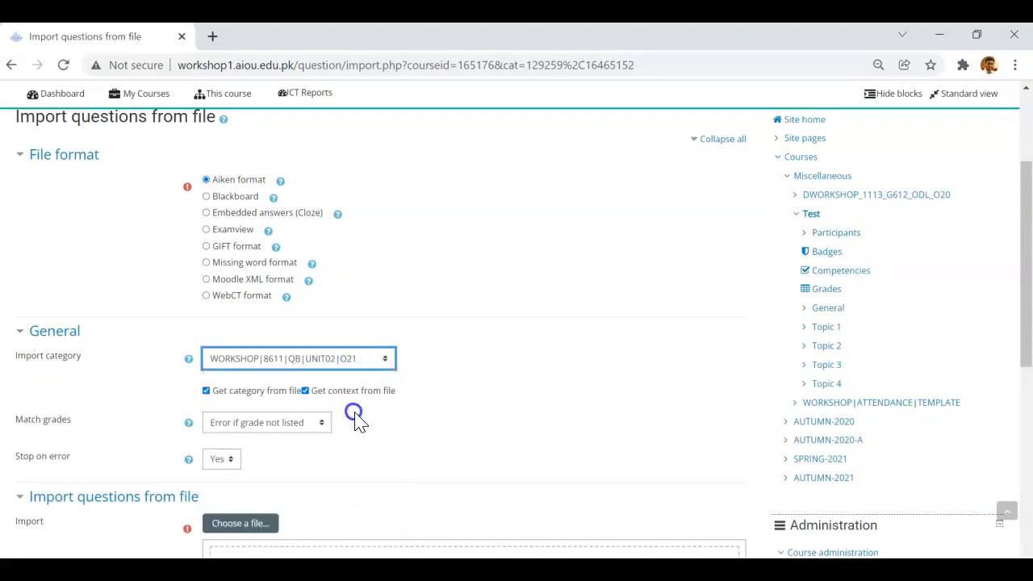
# Shrink the browser window beside the desktop files and add Questions.txt as the file for the UNIT02 import
pyautogui.scroll(-1, 404, 424)
pyautogui.scroll(-1, 498, 390)
pyautogui.click(976, 34)
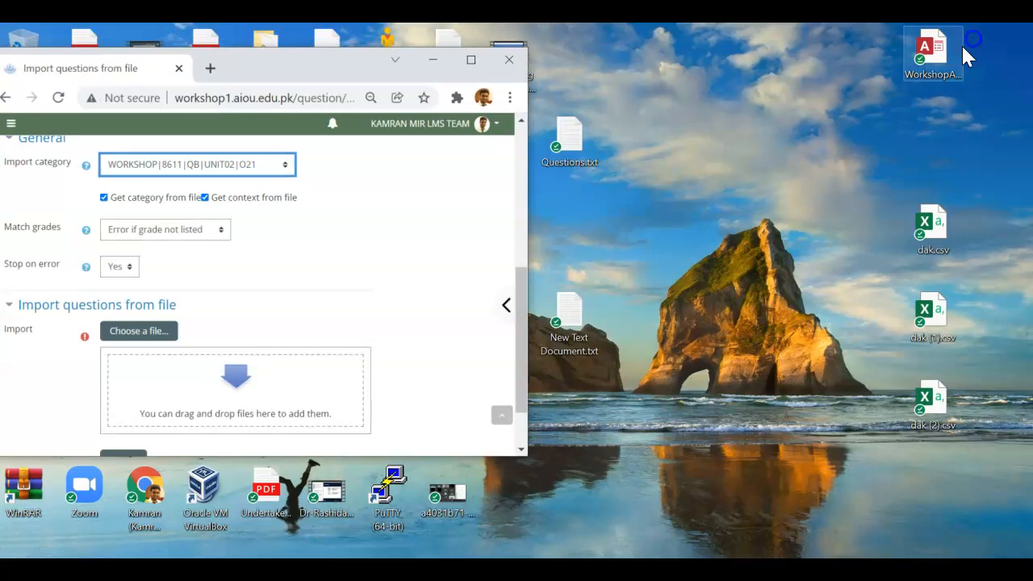
pyautogui.moveTo(583, 153); pyautogui.dragTo(365, 369)
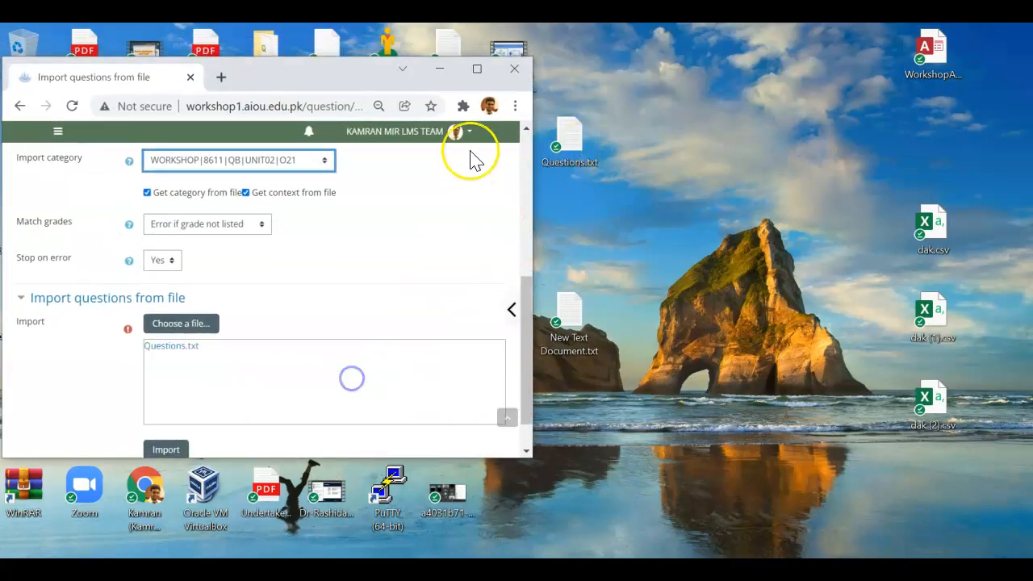
# Maximize the browser window, import the questions into the UNIT02 category and continue past the import summary
pyautogui.click(477, 69)
pyautogui.click(230, 487)
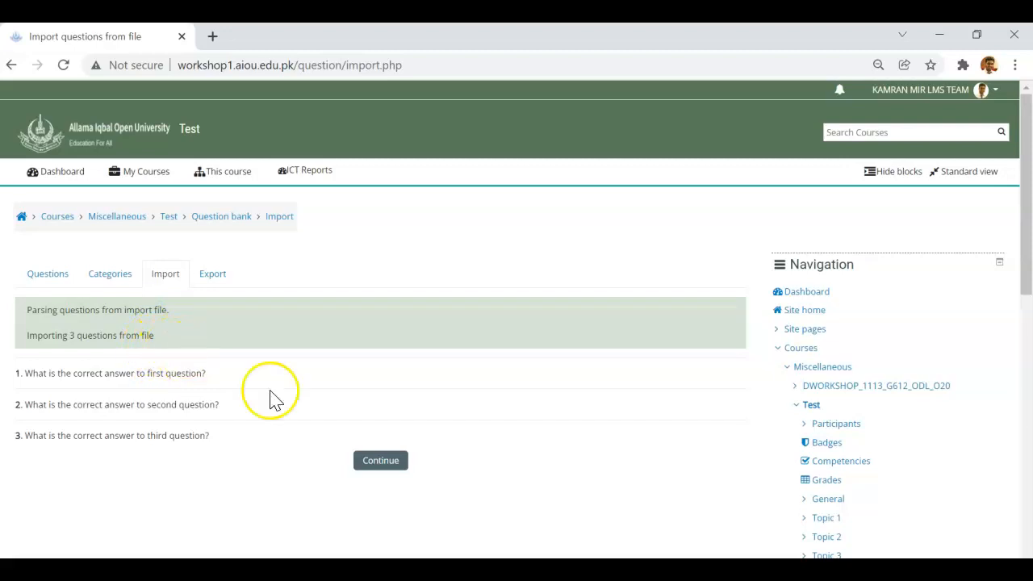
pyautogui.click(381, 460)
# Open the category list and check the question counts of the unit categories
pyautogui.scroll(-2, 258, 292)
pyautogui.click(110, 164)
pyautogui.scroll(-2, 347, 379)
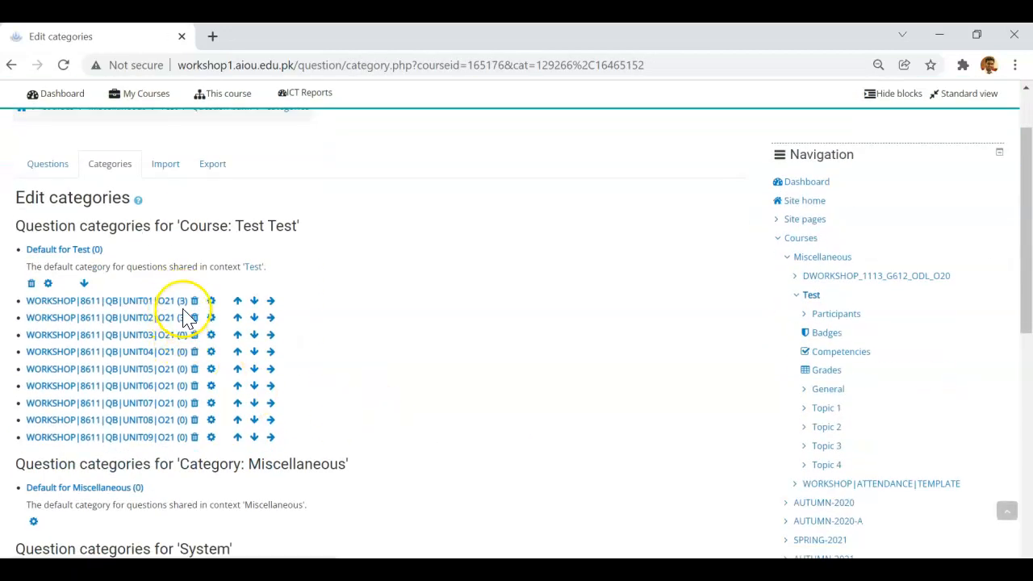
pyautogui.scroll(2, 265, 326)
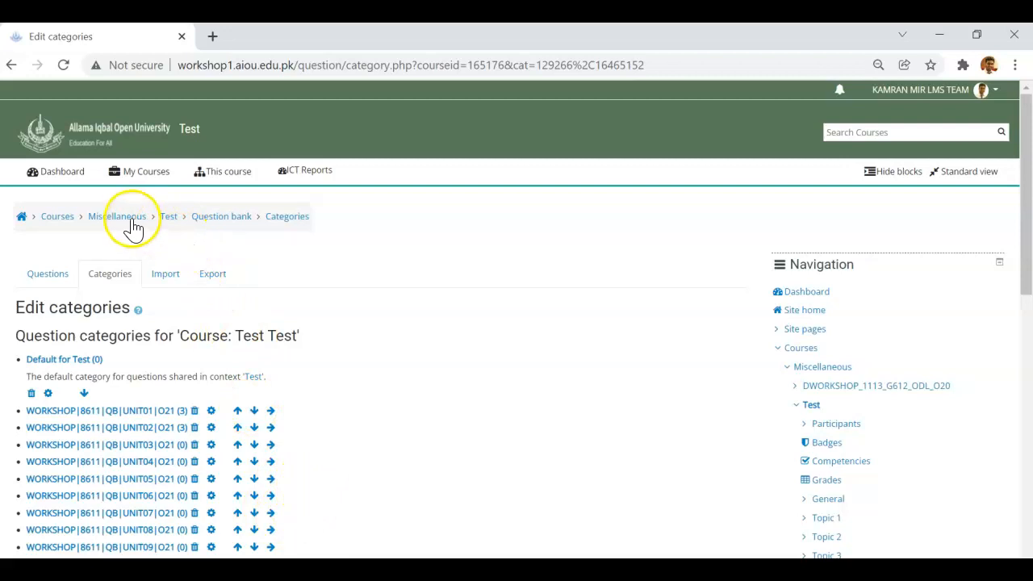
# Return to the Test course page and open the BANK TEST quiz under Topic 3
pyautogui.click(171, 220)
pyautogui.scroll(-5, 548, 397)
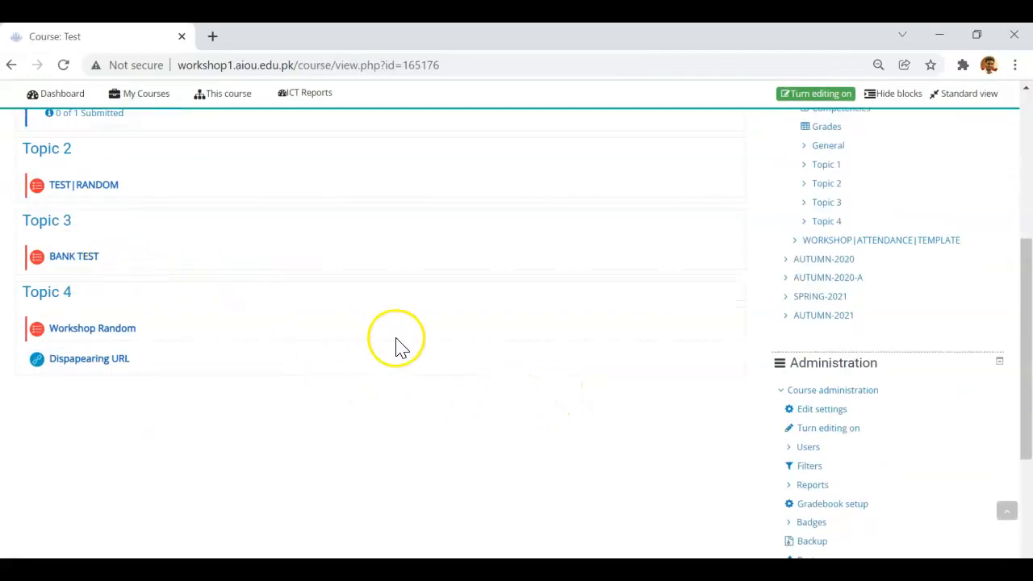
pyautogui.scroll(1, 420, 349)
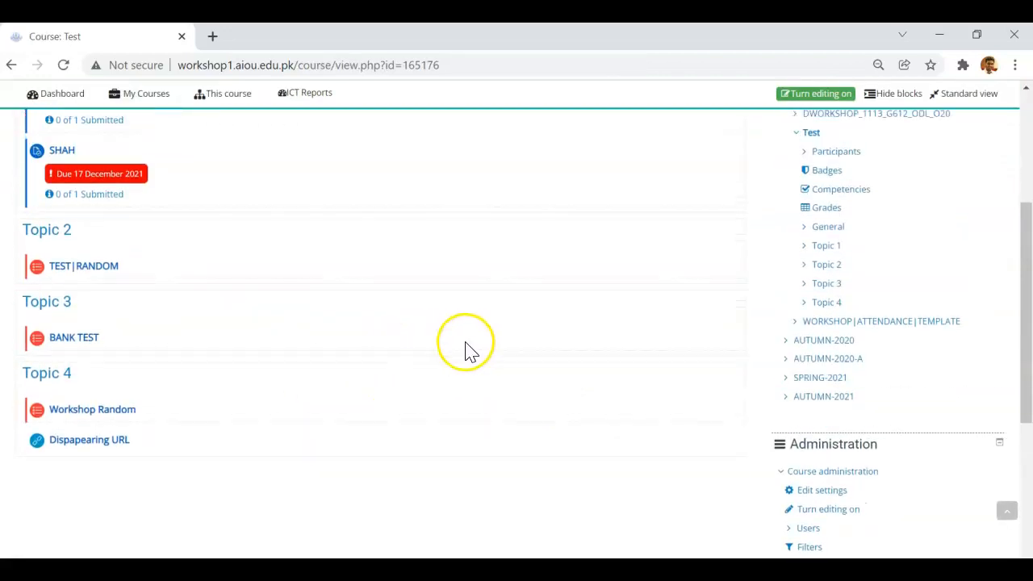
pyautogui.click(81, 343)
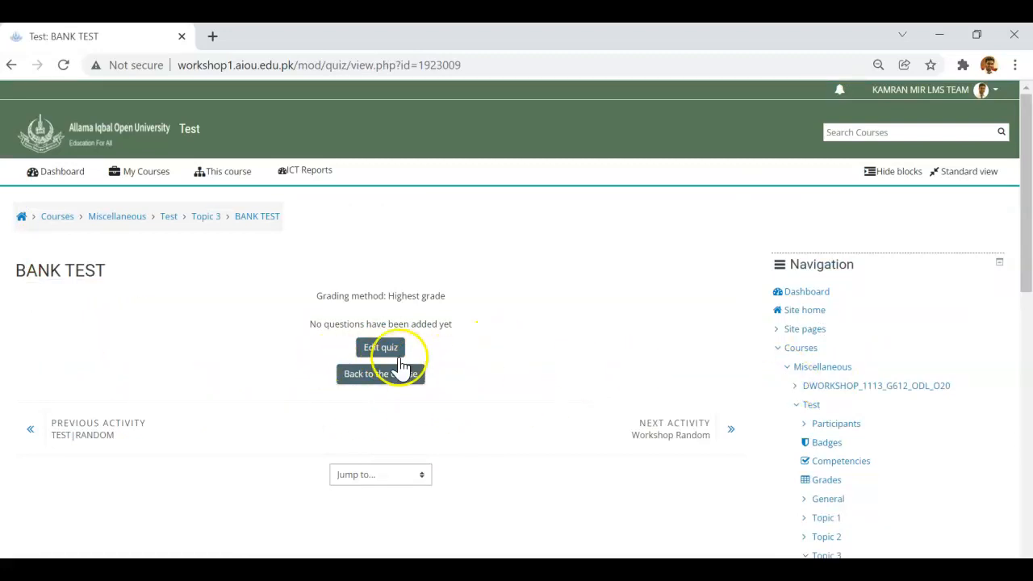
# Open the question editing page of the BANK TEST quiz and look over the ways to add questions
pyautogui.scroll(-5, 876, 380)
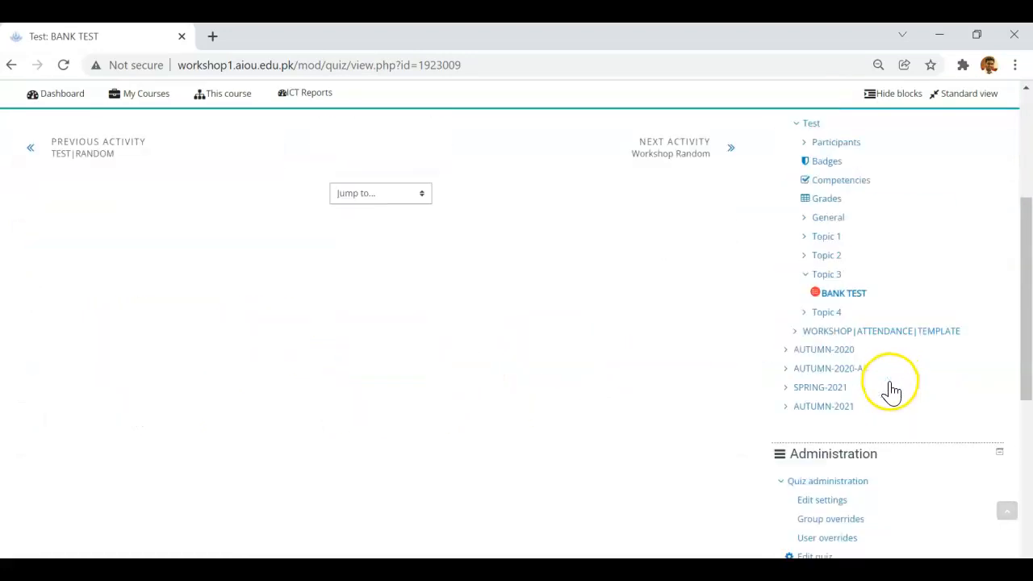
pyautogui.scroll(-2, 803, 388)
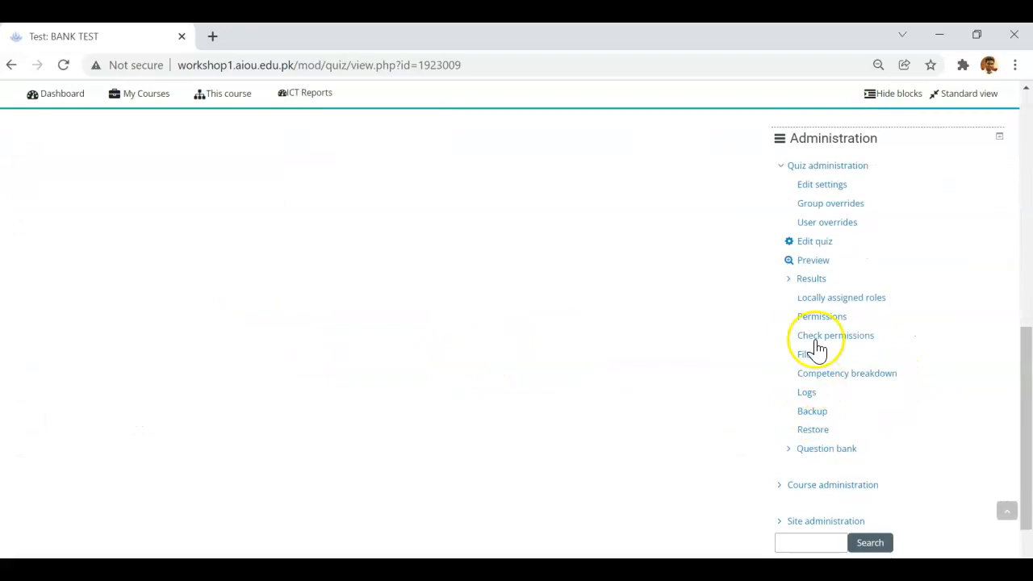
pyautogui.click(815, 243)
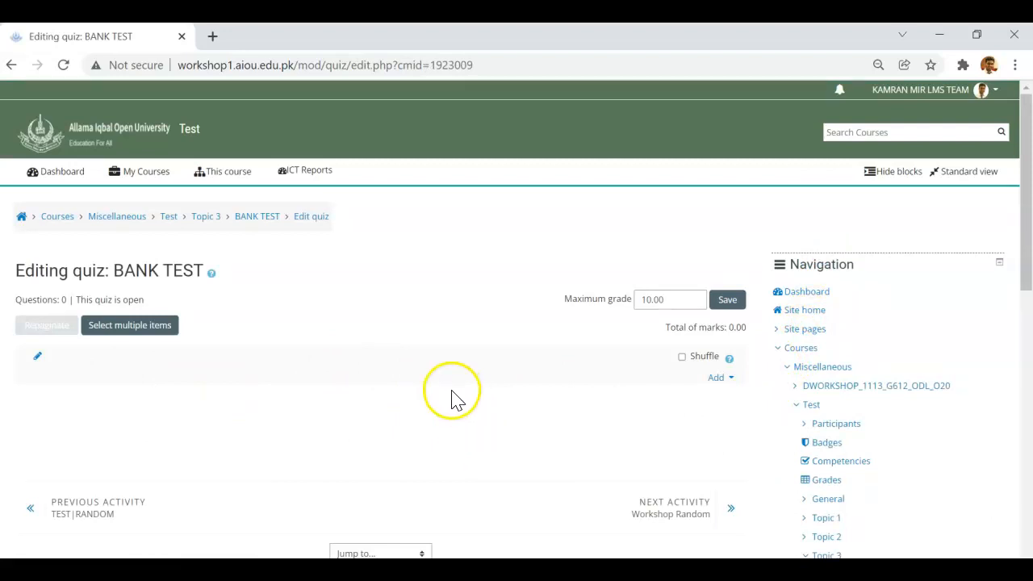
pyautogui.click(727, 378)
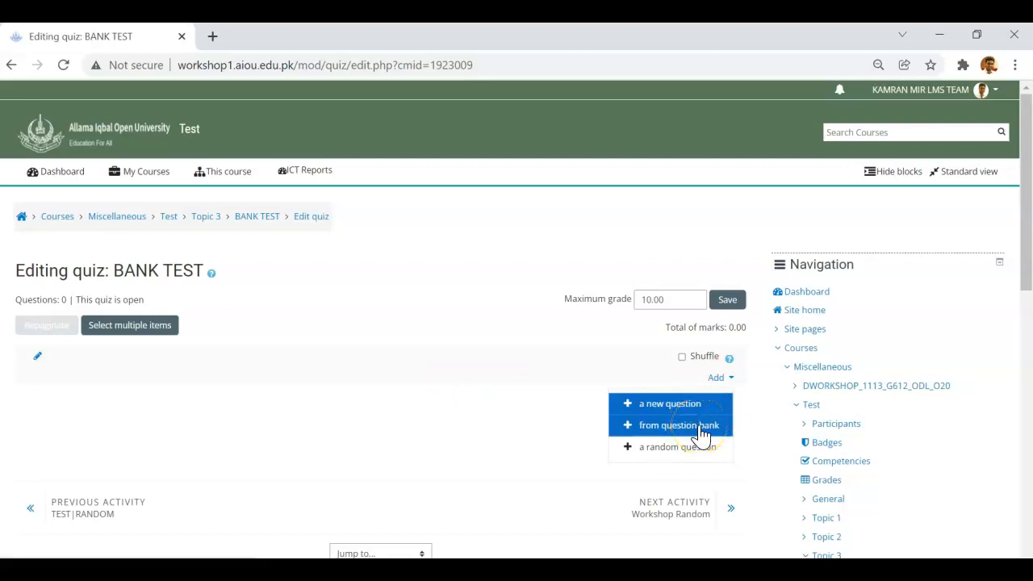
pyautogui.click(494, 416)
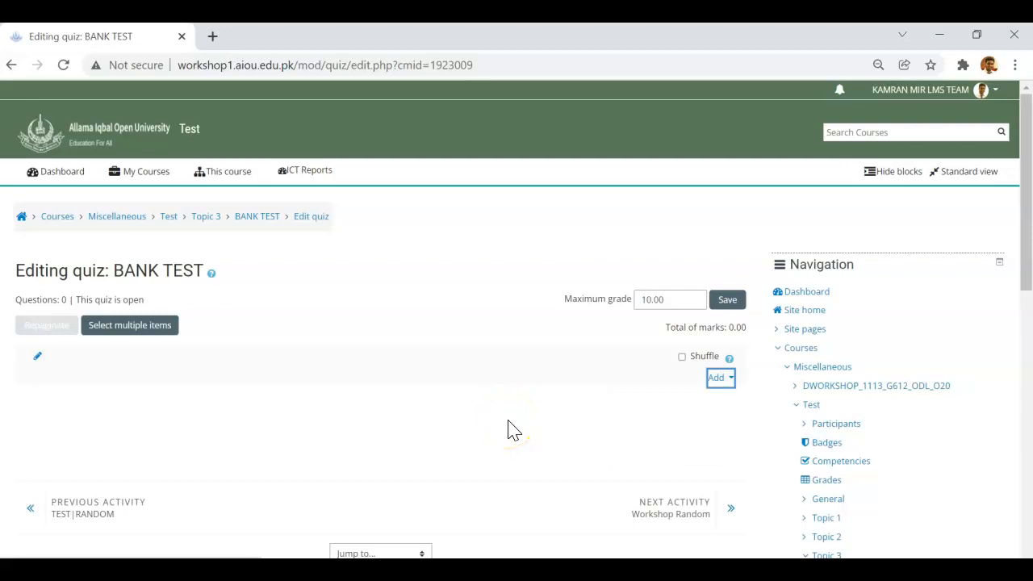
# Add one random question from the category WORKSHOP|8611|QB|UNIT01|O21 to the quiz
pyautogui.click(718, 379)
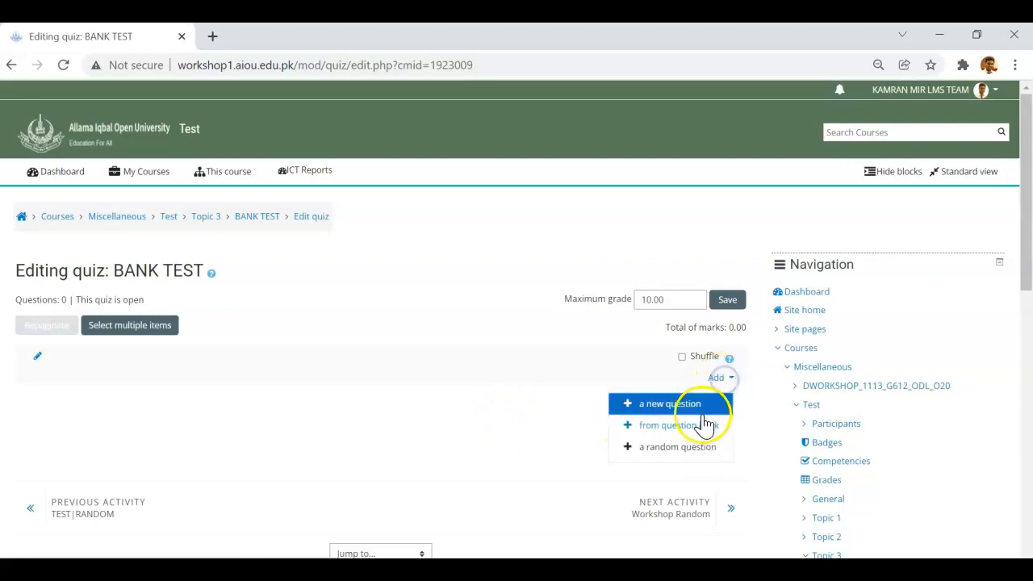
pyautogui.click(692, 455)
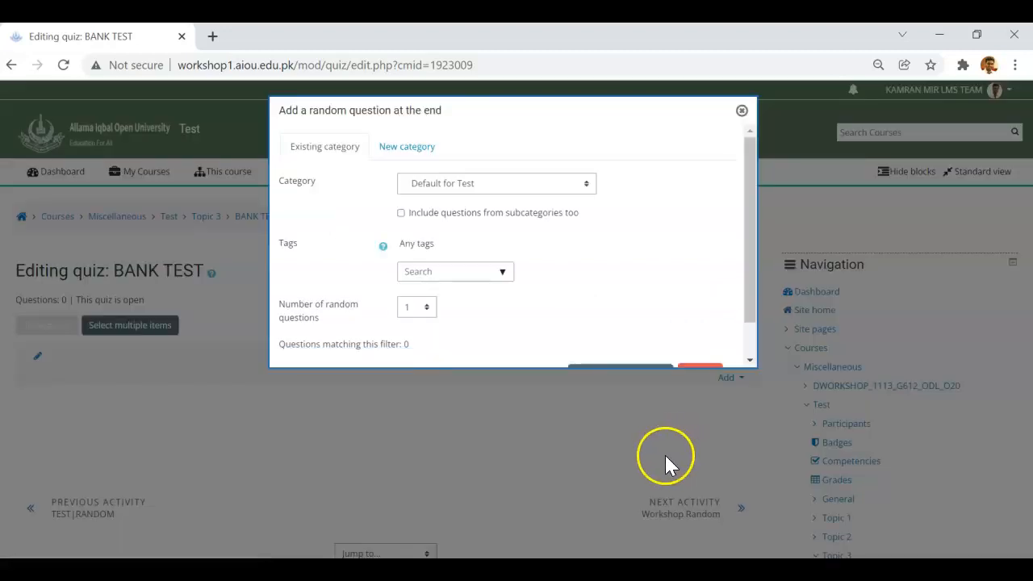
pyautogui.click(567, 186)
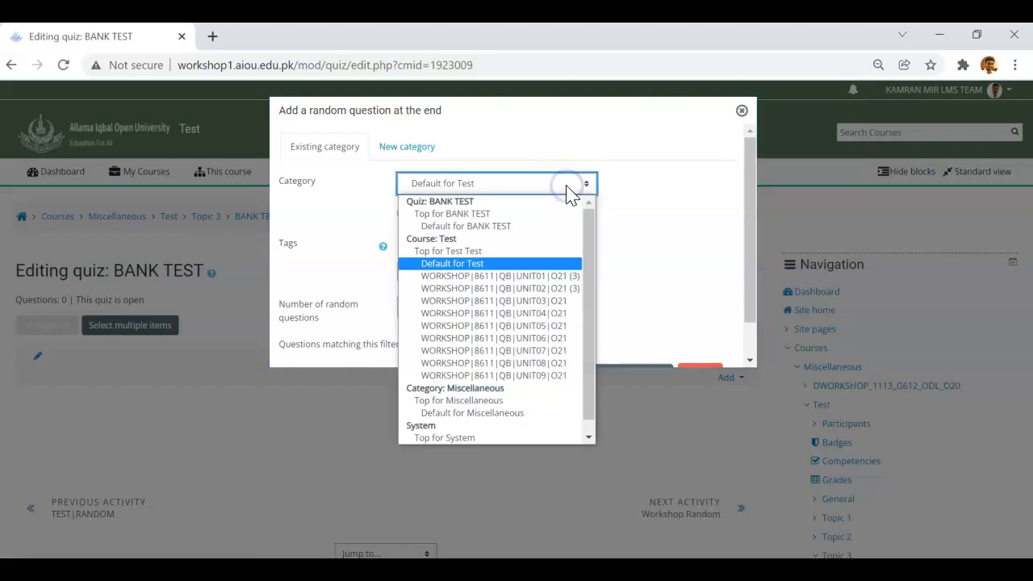
pyautogui.click(575, 278)
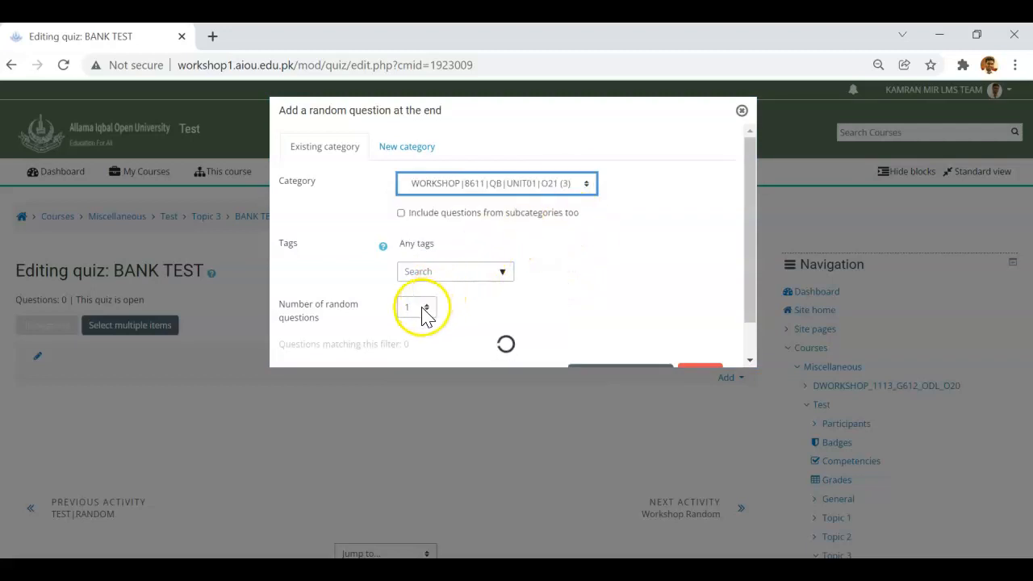
pyautogui.scroll(-4, 627, 322)
pyautogui.click(620, 338)
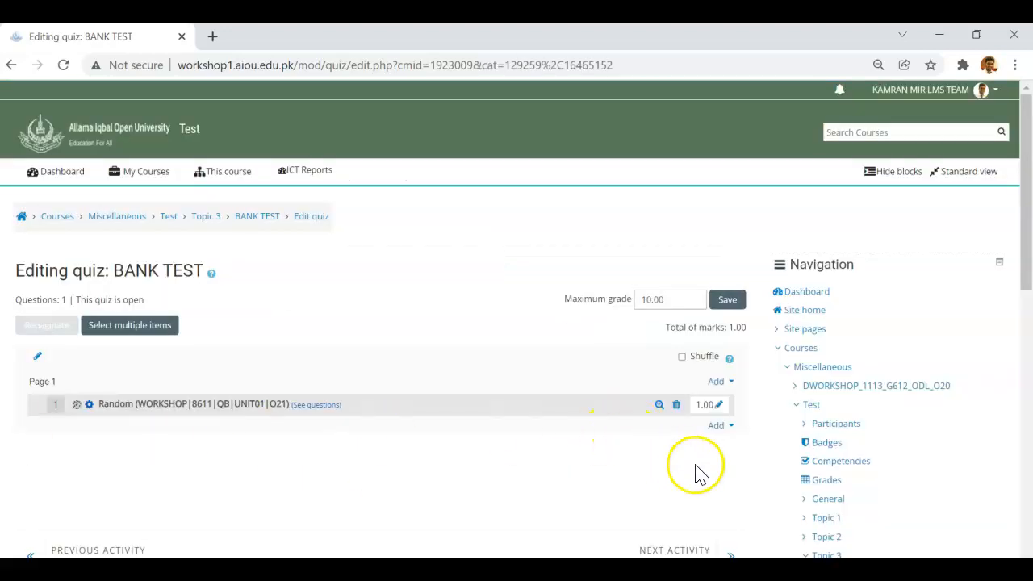
# Add two random questions from the category WORKSHOP|8611|QB|UNIT02|O21 at the end of the quiz
pyautogui.click(717, 425)
pyautogui.click(692, 494)
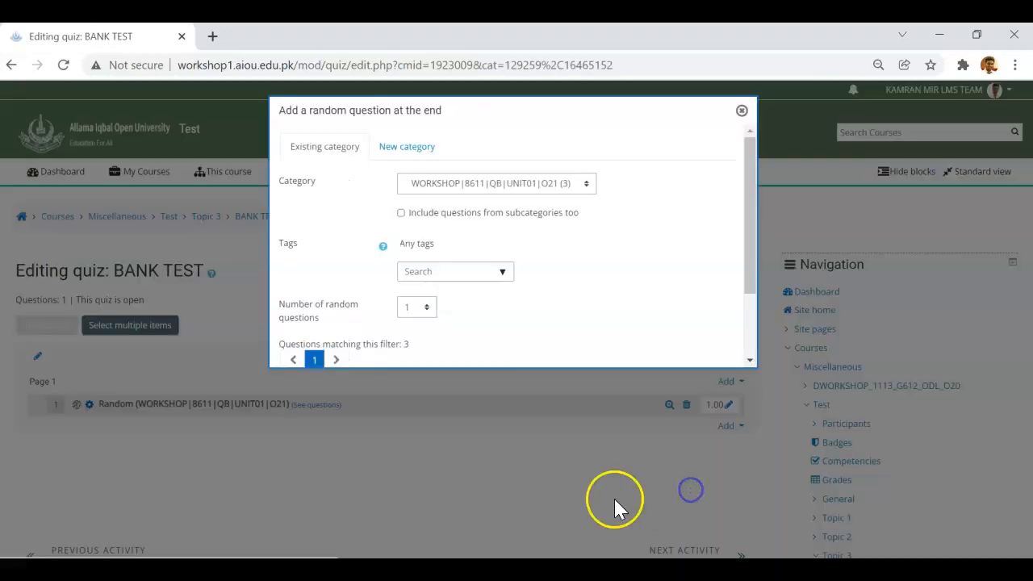
pyautogui.click(580, 184)
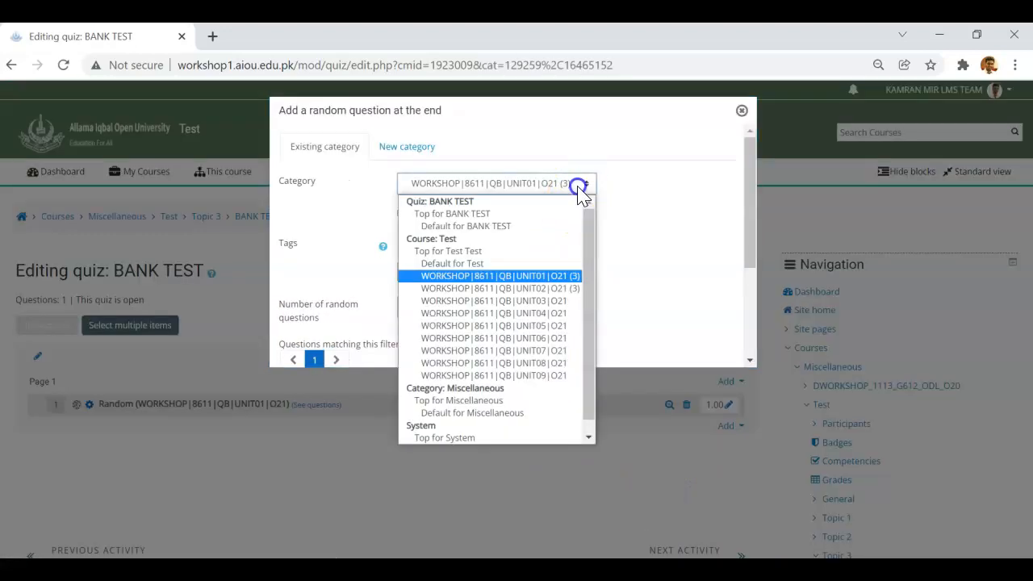
pyautogui.click(569, 289)
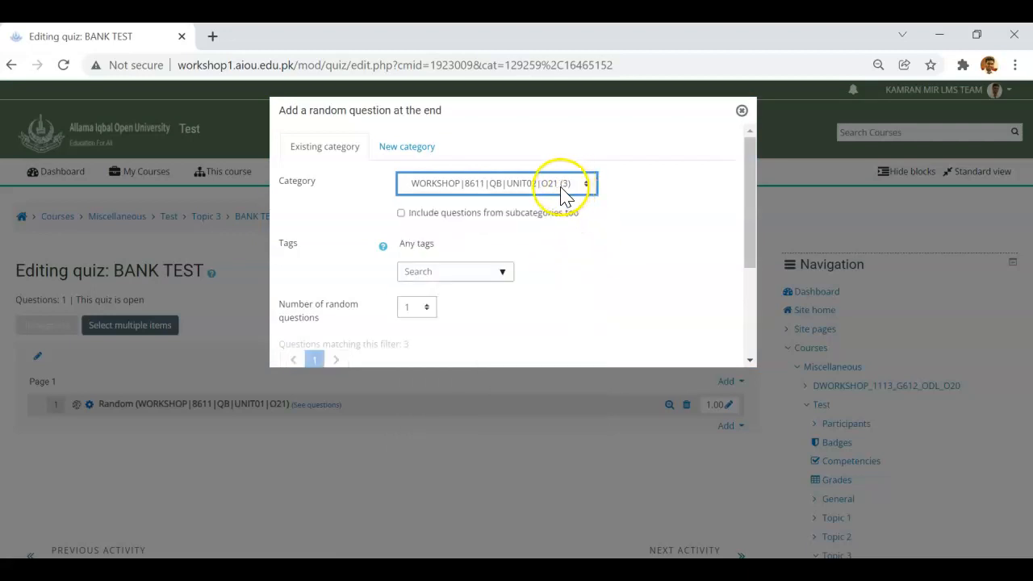
pyautogui.click(427, 308)
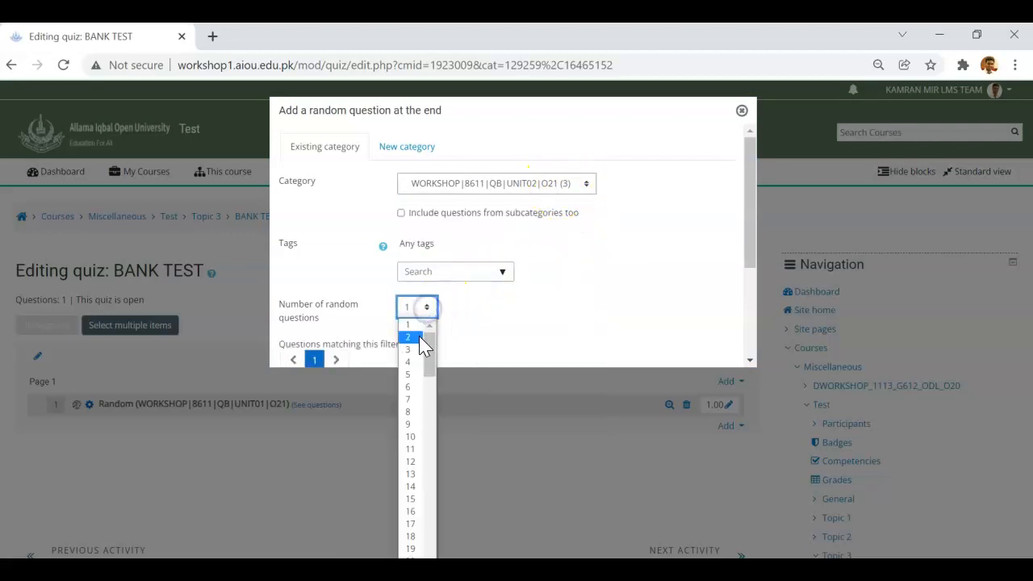
pyautogui.click(423, 337)
pyautogui.scroll(-4, 721, 290)
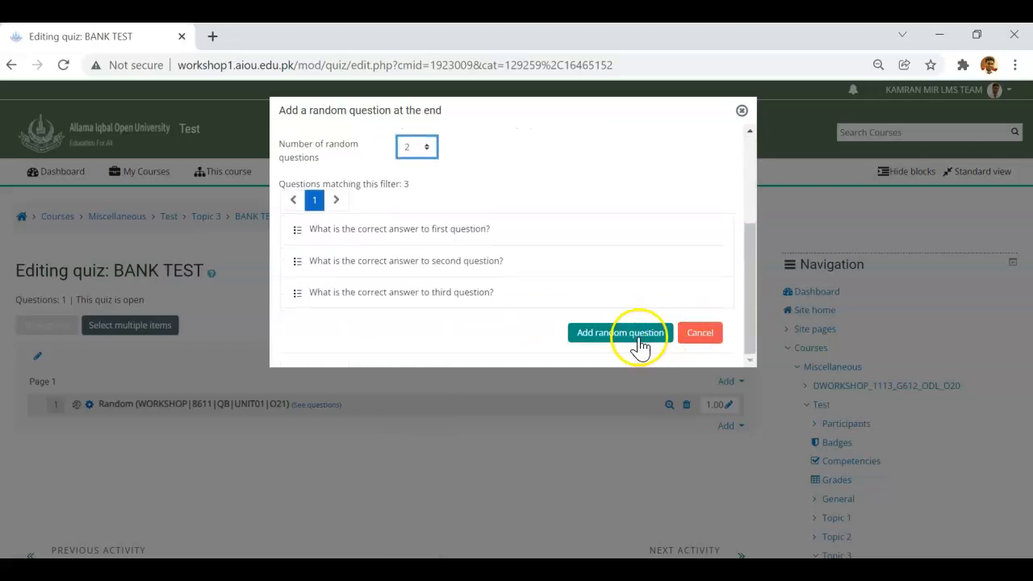
pyautogui.click(634, 339)
# Set the quiz's maximum grade to 3.00 and save it
pyautogui.scroll(-1, 565, 387)
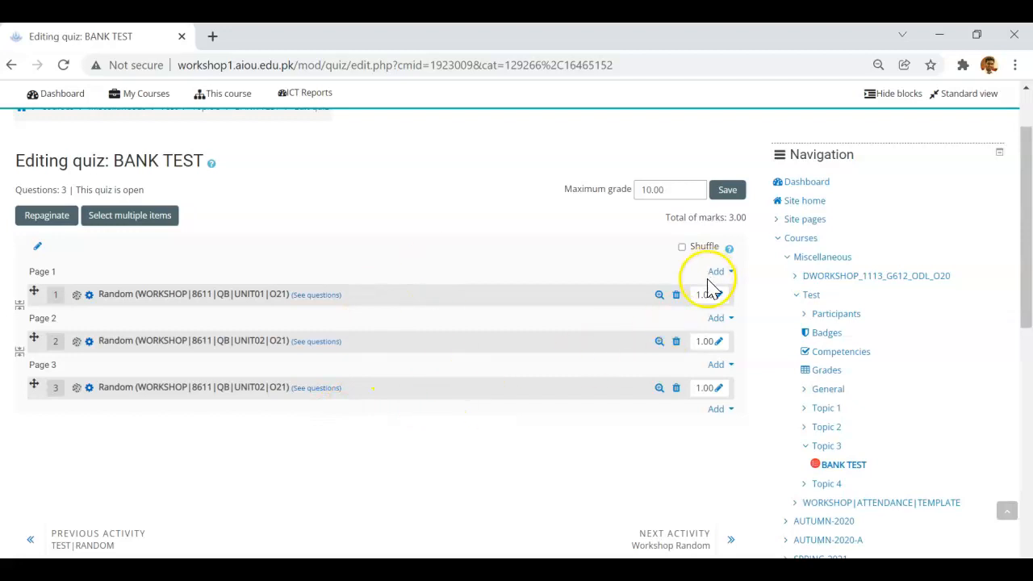
pyautogui.moveTo(664, 191); pyautogui.dragTo(588, 217)
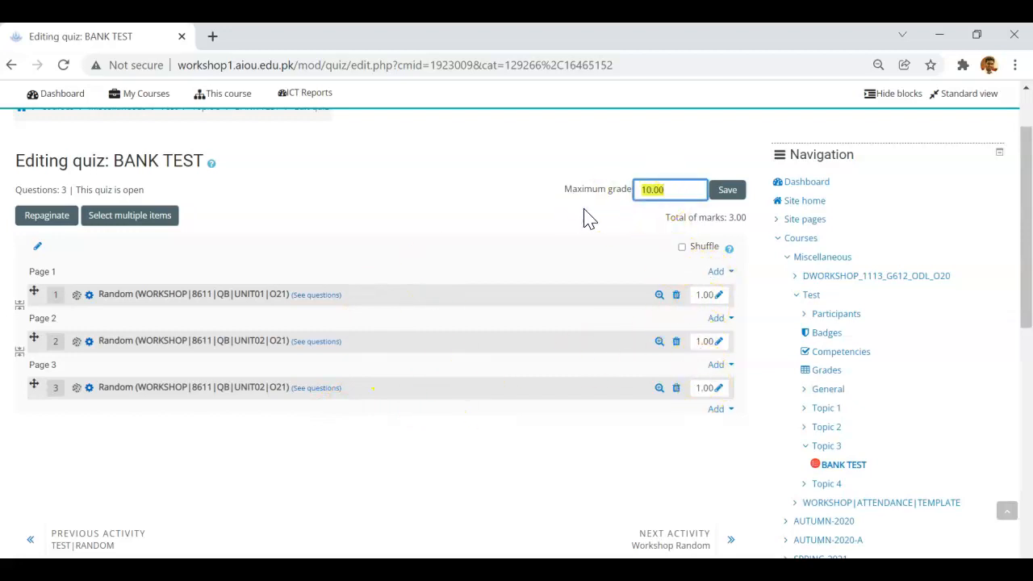
pyautogui.click(724, 190)
pyautogui.scroll(-3, 611, 420)
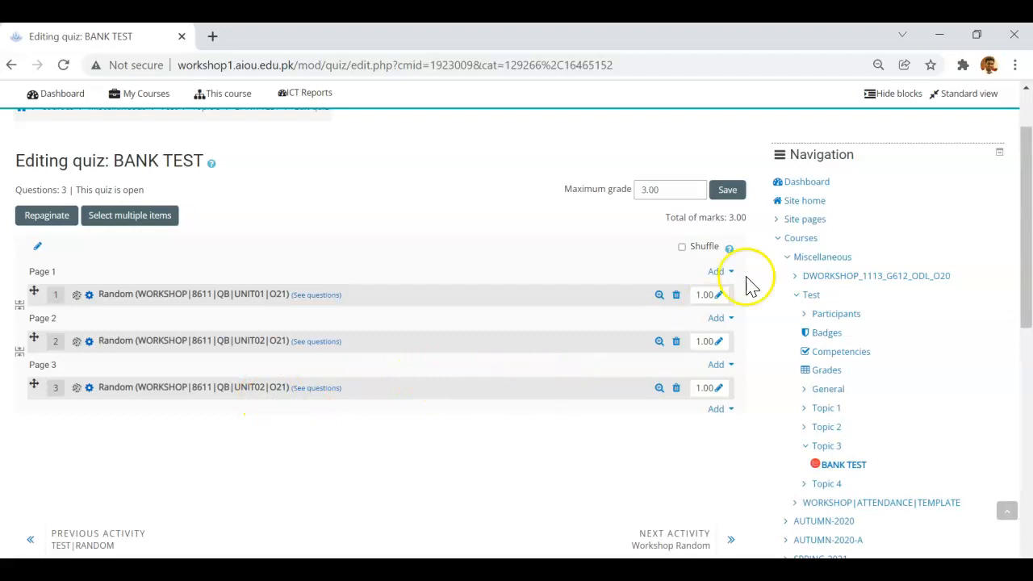
pyautogui.click(731, 190)
# Preview the quiz, page through its three questions without answering and finish at the attempt summary
pyautogui.scroll(-3, 740, 328)
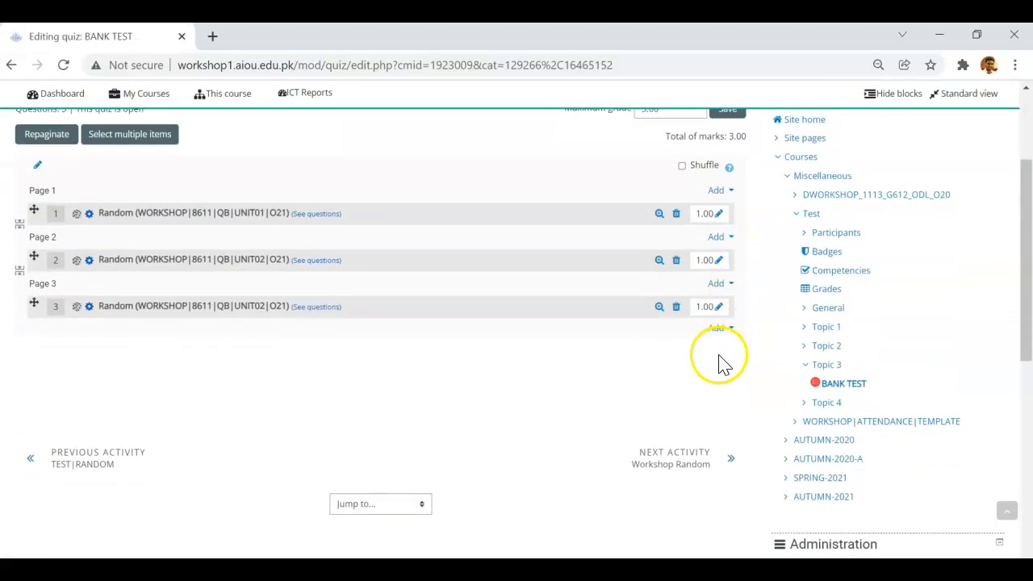
pyautogui.scroll(-1, 741, 379)
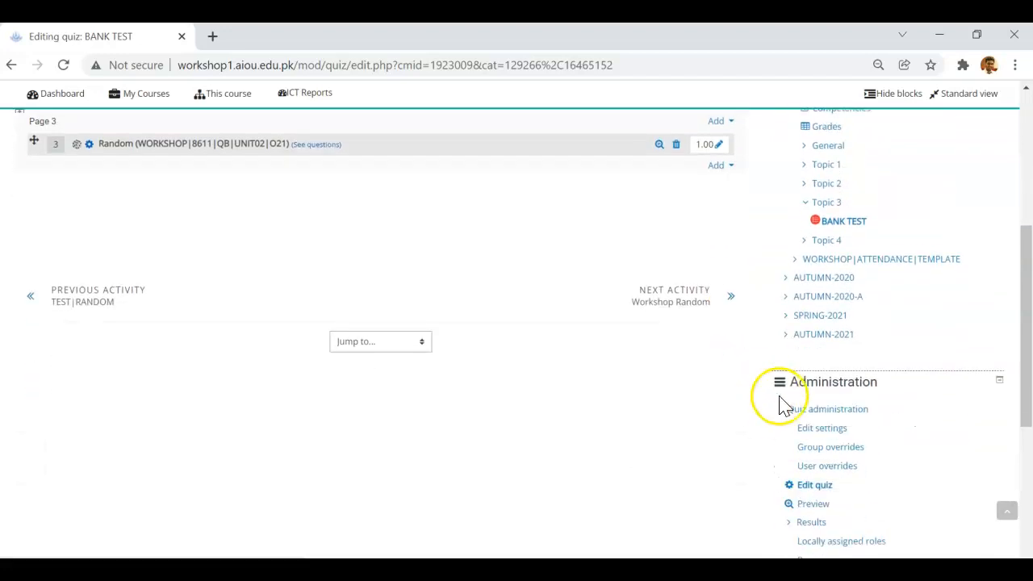
pyautogui.click(813, 504)
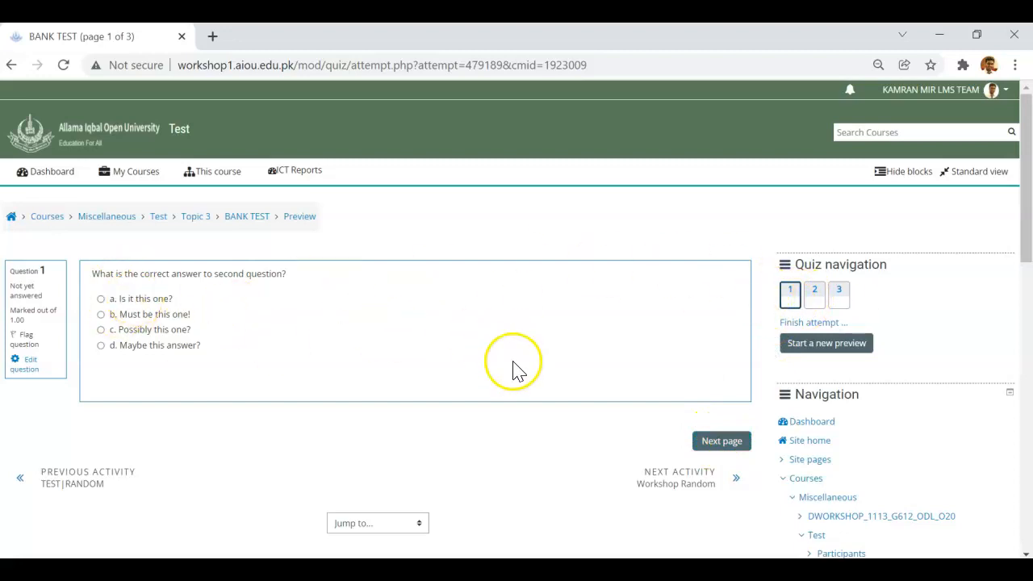
pyautogui.click(722, 444)
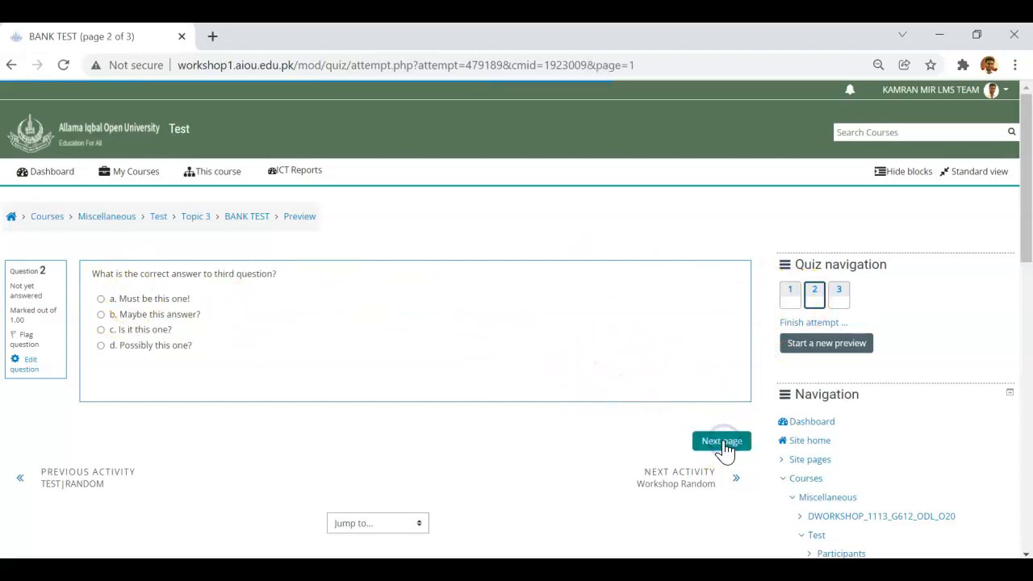
pyautogui.click(726, 443)
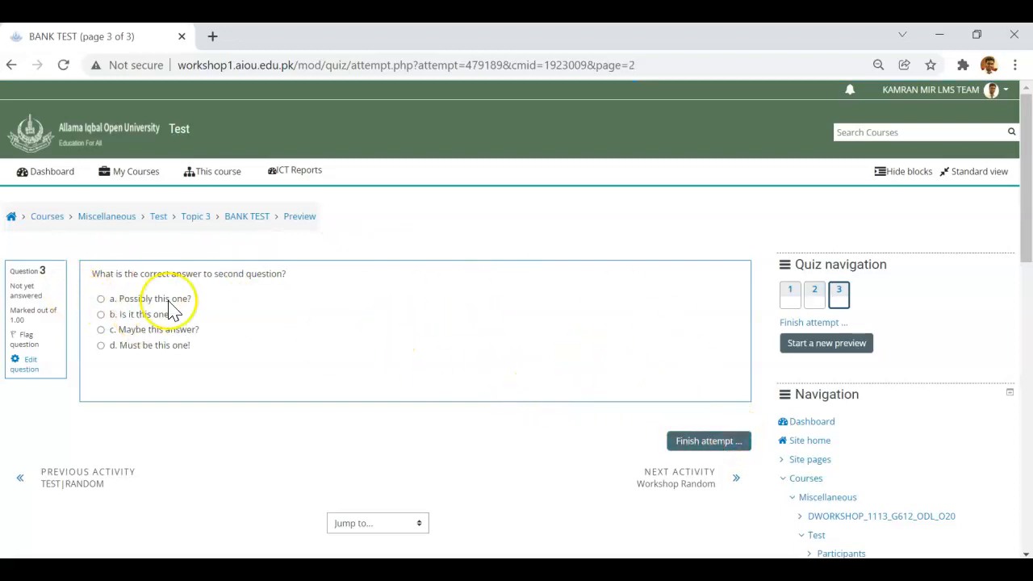
pyautogui.click(706, 444)
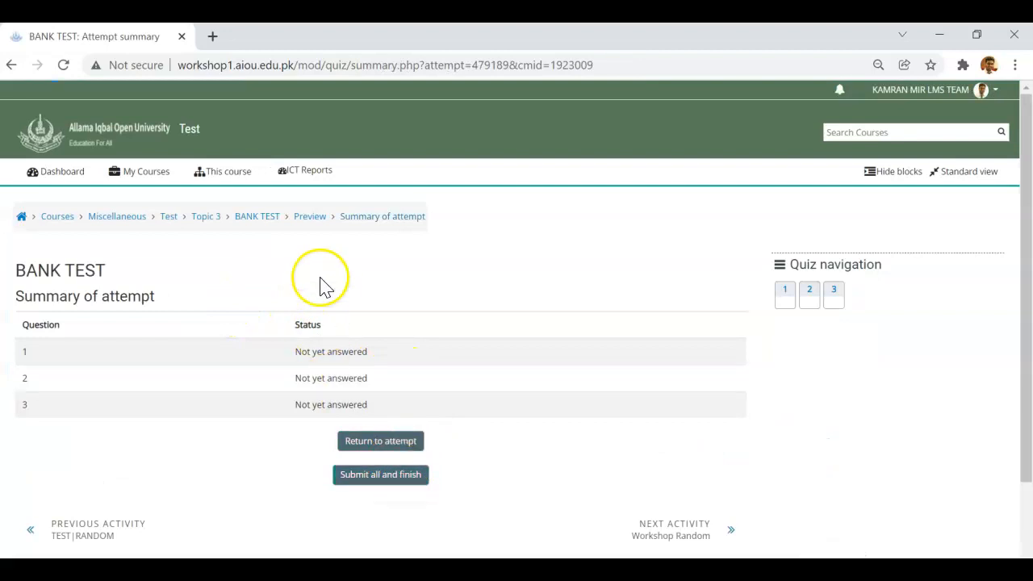
# Return to the BANK TEST quiz page and open the quiz's settings
pyautogui.click(248, 219)
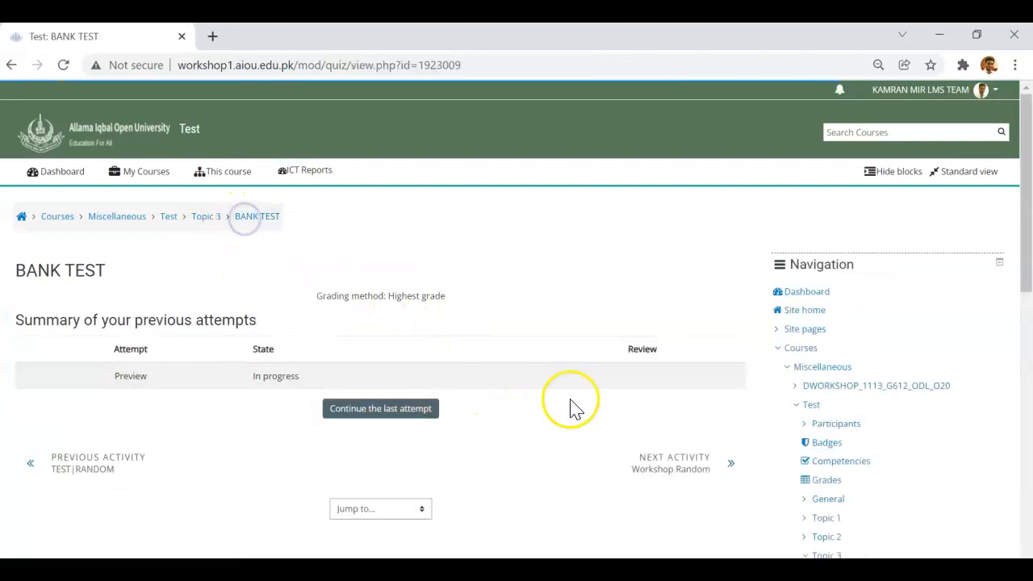
pyautogui.scroll(-5, 894, 343)
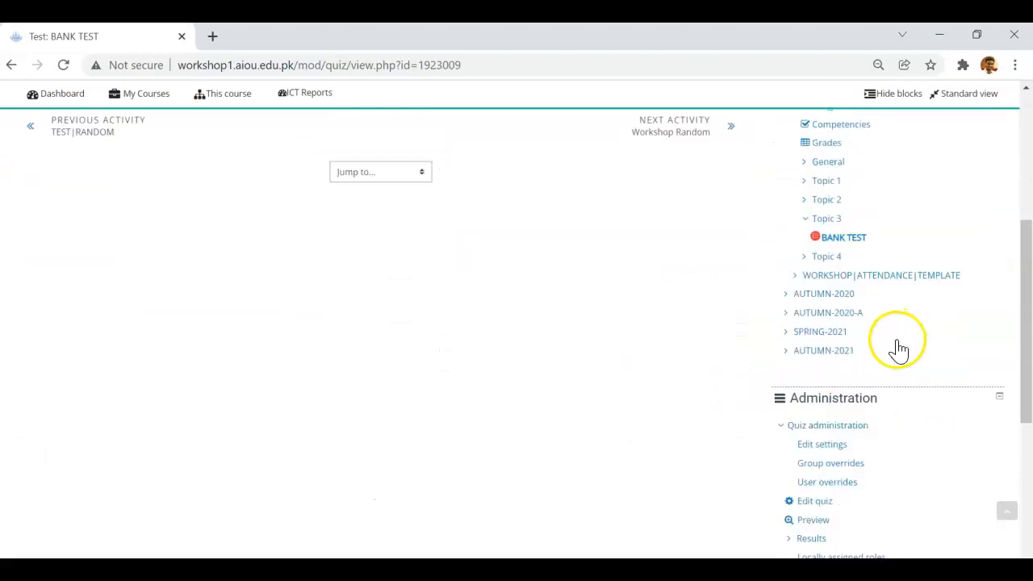
pyautogui.scroll(-2, 883, 412)
pyautogui.click(823, 267)
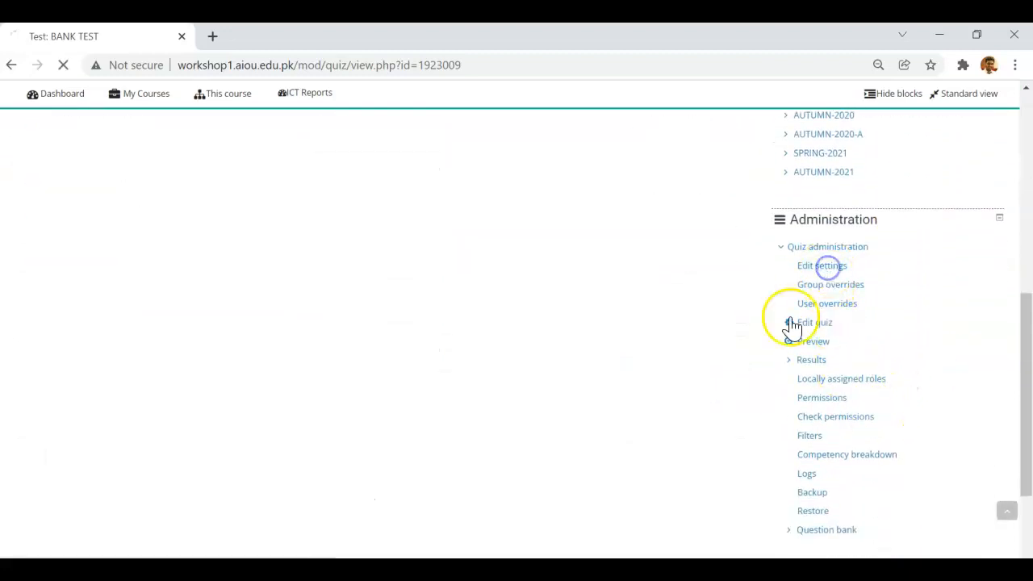
# In the Timing settings, enable the quiz's open and close dates and a time limit of 20 minutes
pyautogui.scroll(-3, 554, 371)
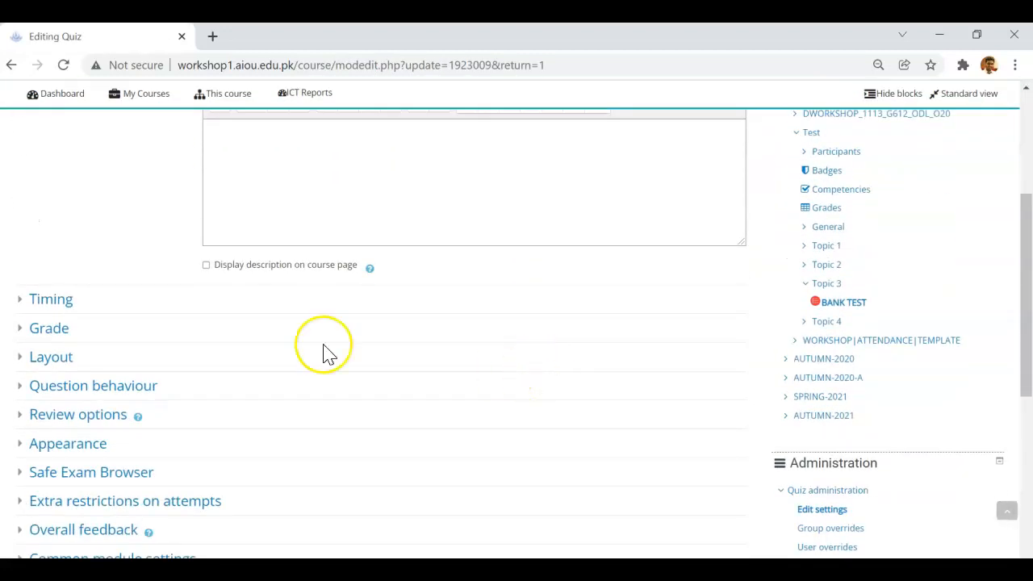
pyautogui.click(64, 305)
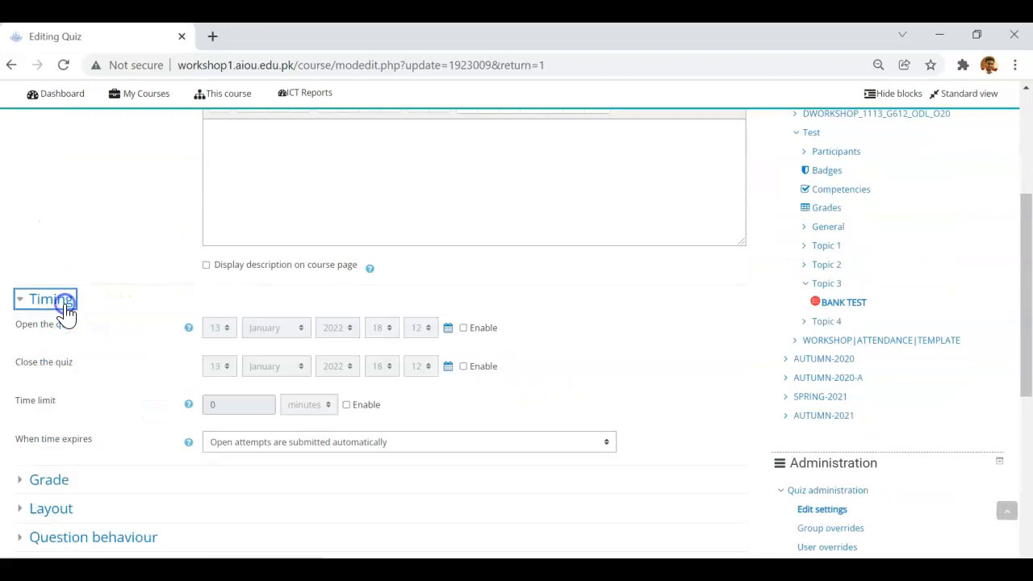
pyautogui.click(463, 329)
pyautogui.click(463, 367)
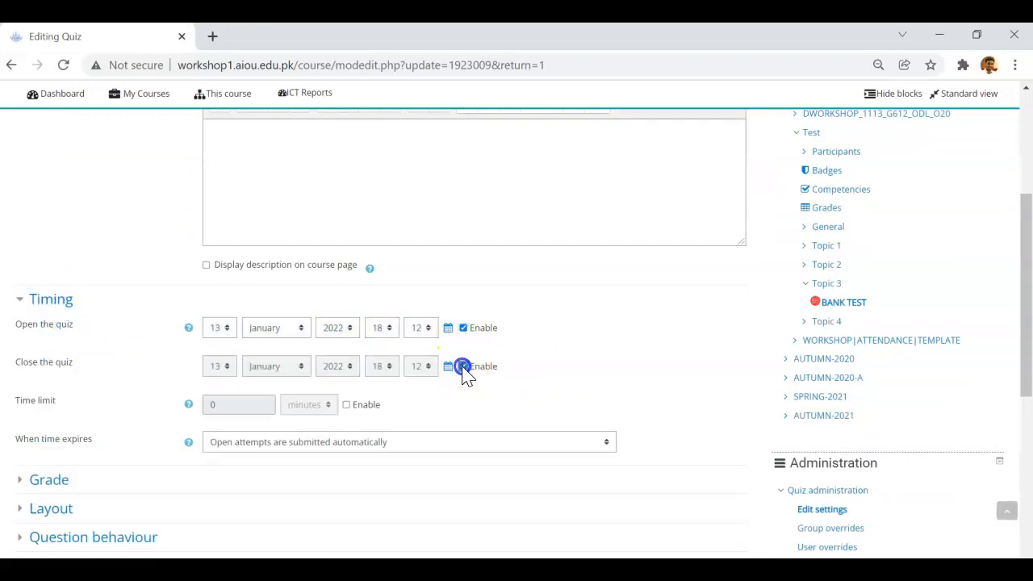
pyautogui.click(346, 405)
pyautogui.click(208, 405)
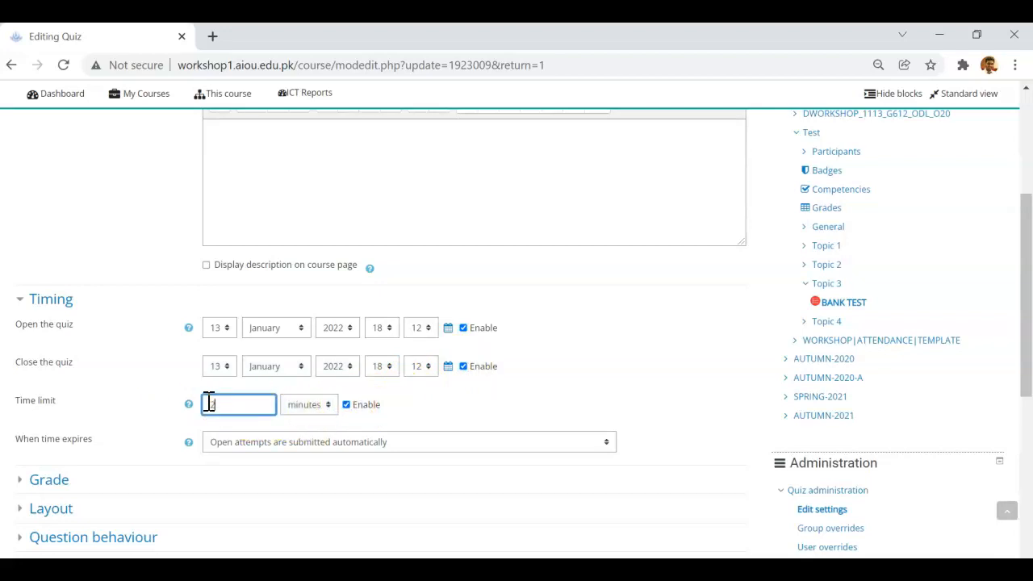
pyautogui.write('20')
# Examine the quiz's Review options and Question behaviour settings, collapsing each section after viewing it
pyautogui.scroll(-5, 602, 374)
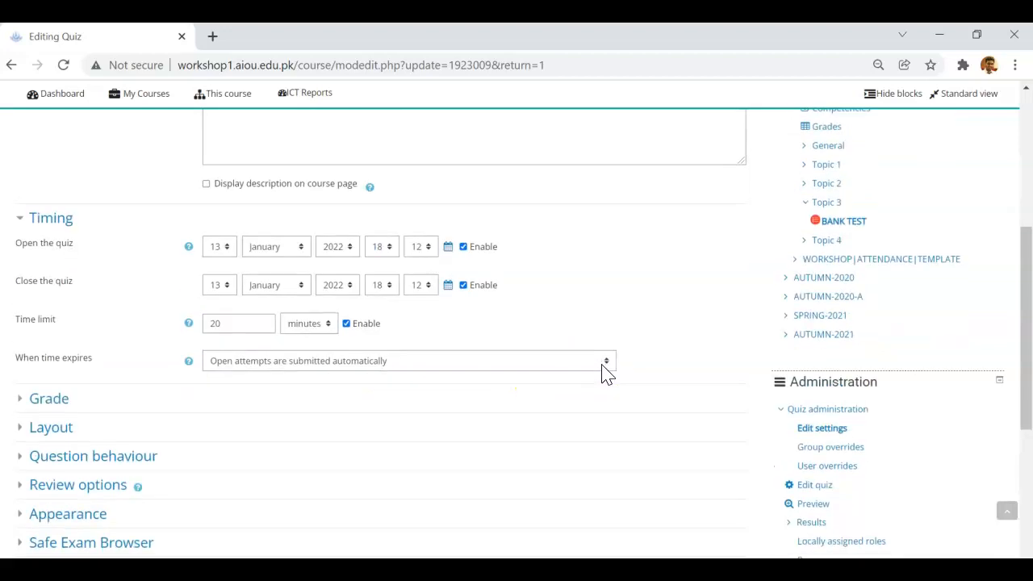
pyautogui.scroll(-1, 606, 377)
pyautogui.scroll(2, 565, 376)
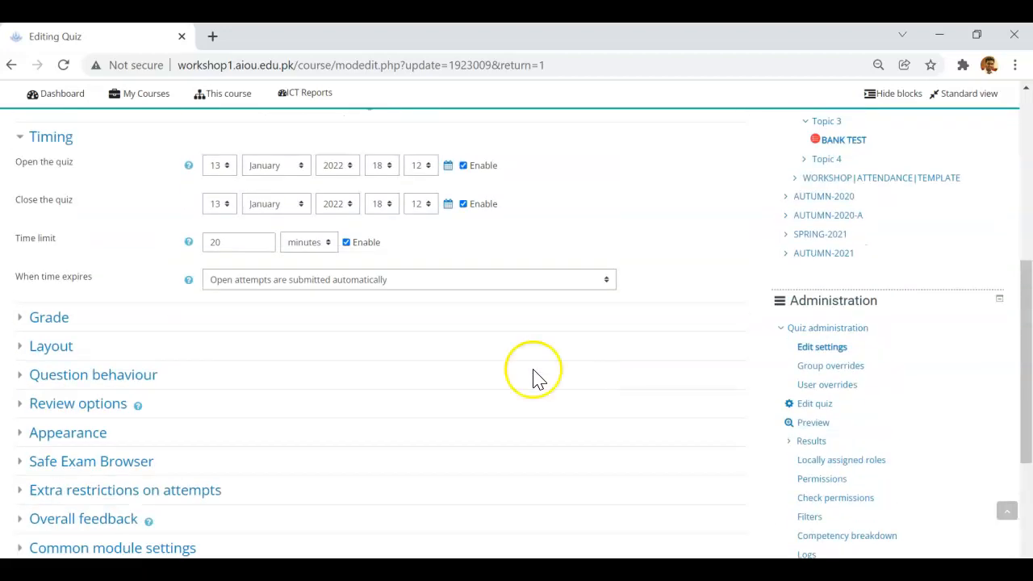
pyautogui.click(102, 410)
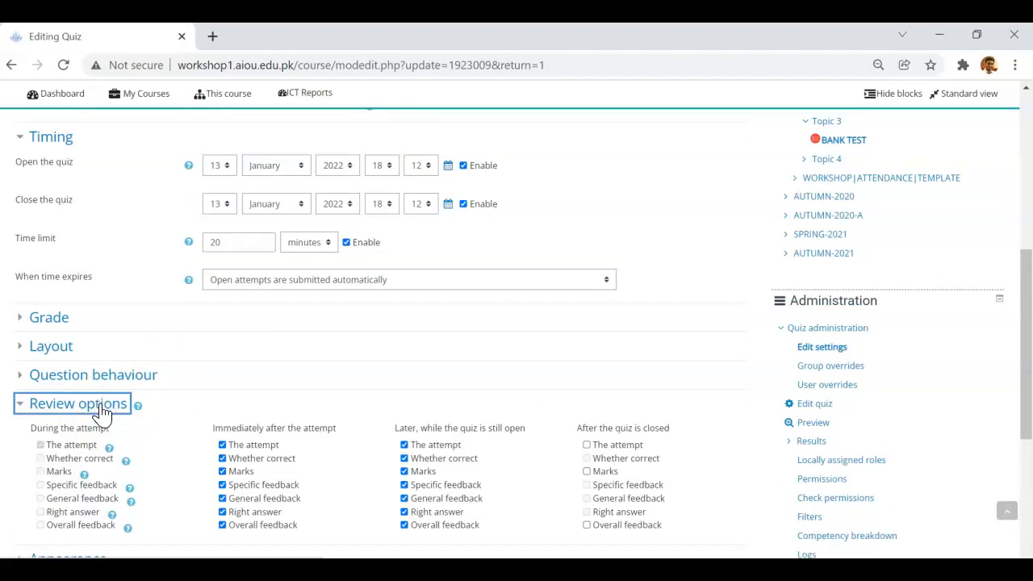
pyautogui.click(77, 404)
pyautogui.click(80, 380)
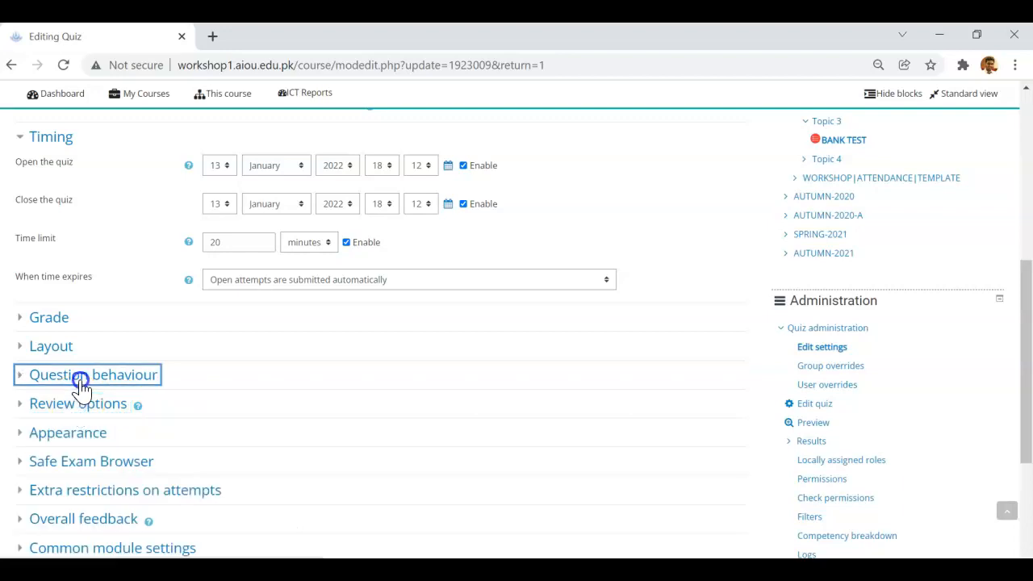
pyautogui.click(80, 380)
pyautogui.click(81, 380)
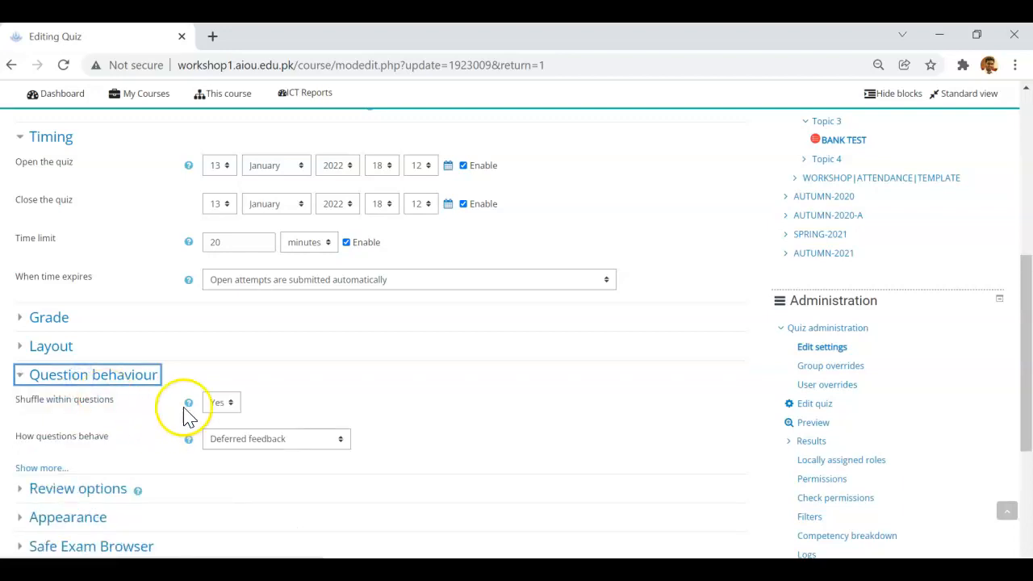
pyautogui.click(113, 376)
# Examine the new-page choices in the quiz's Layout settings, keep Every question and collapse the section
pyautogui.click(61, 349)
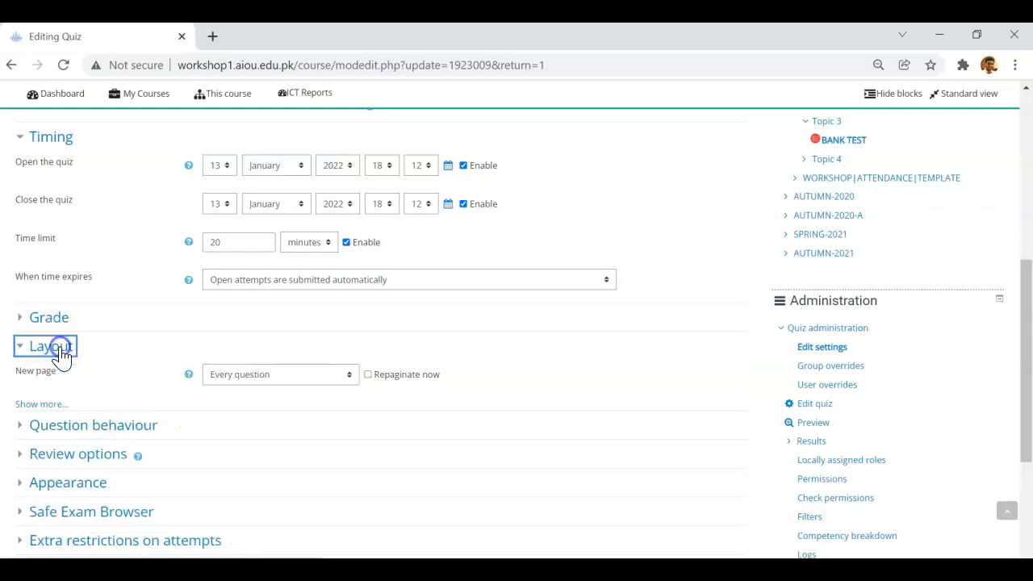
pyautogui.click(317, 379)
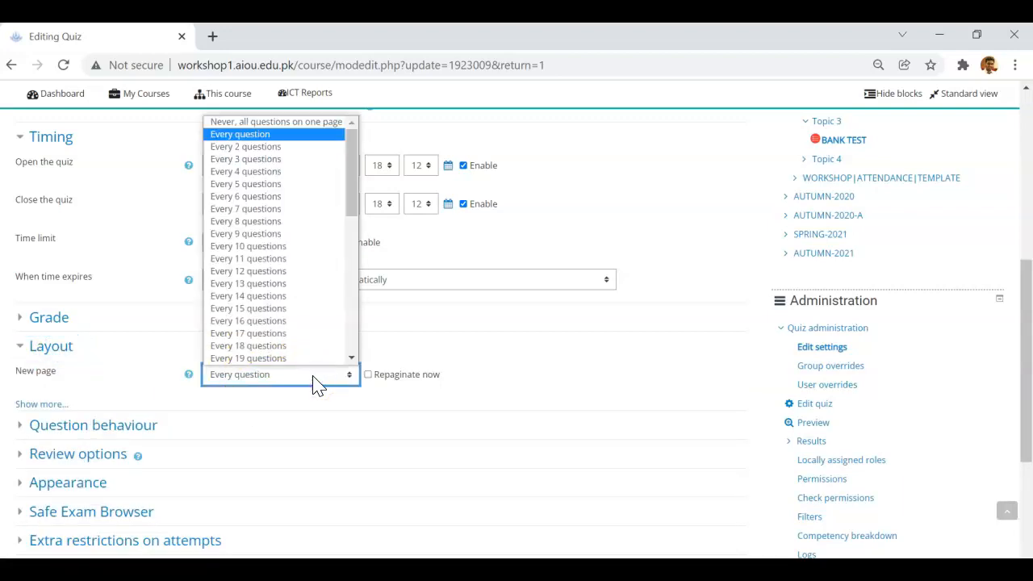
pyautogui.click(315, 381)
pyautogui.click(50, 353)
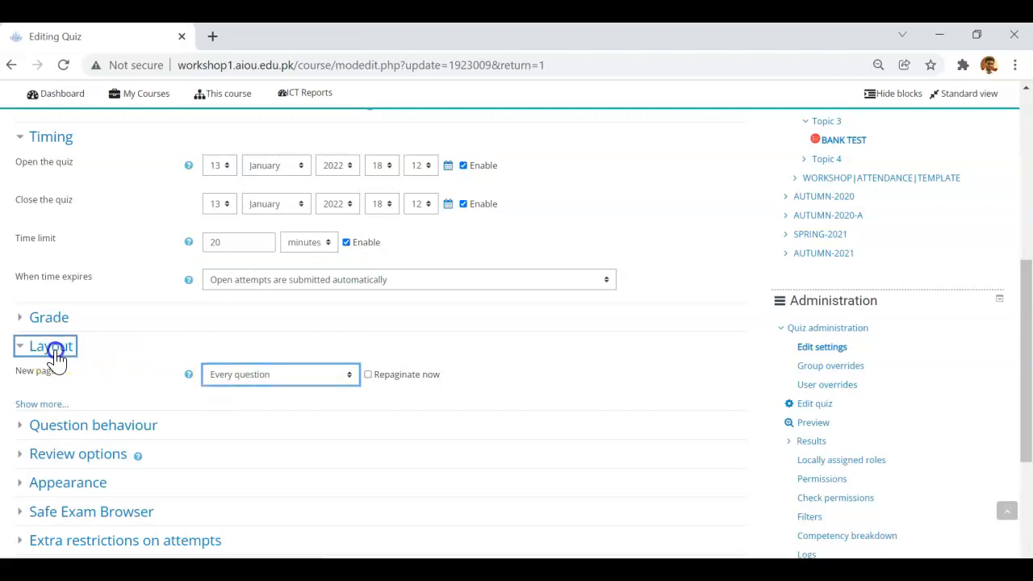
pyautogui.scroll(-2, 155, 452)
pyautogui.scroll(3, 178, 506)
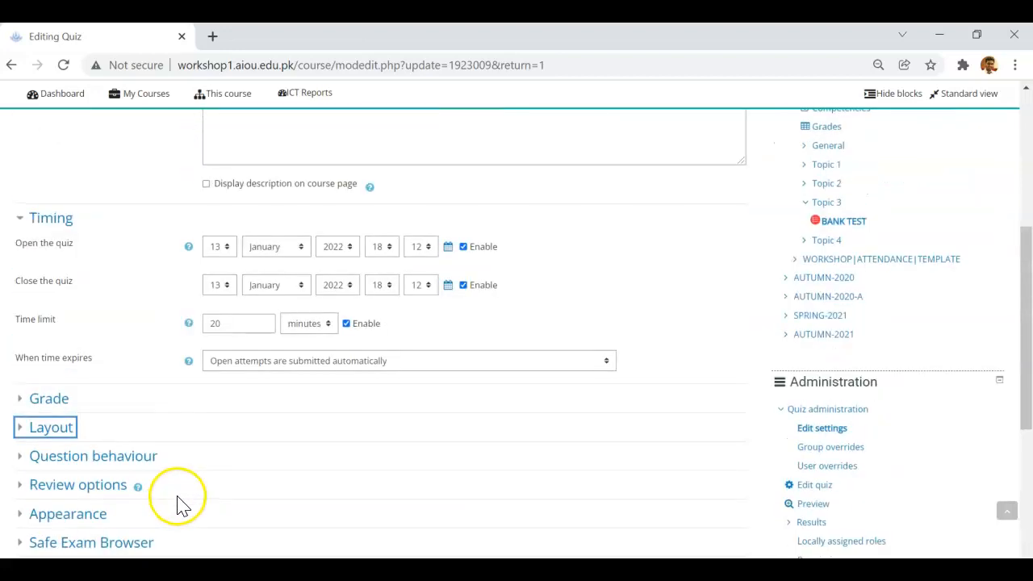
pyautogui.scroll(5, 177, 506)
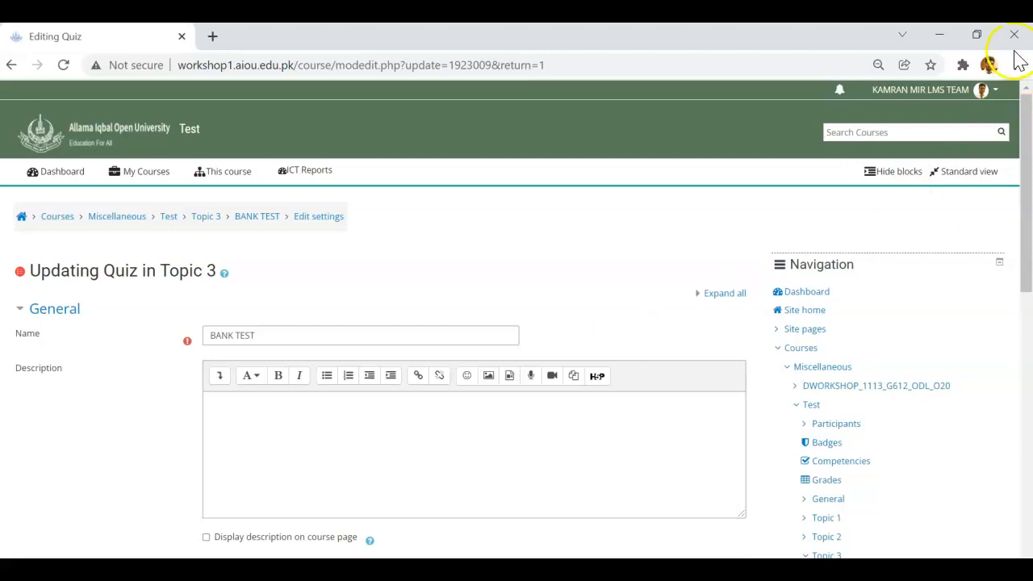
# Switch to the desktop and view the category template file giftCatergoryTemp.txt, then the question file Questions.txt in Notepad
pyautogui.click(939, 34)
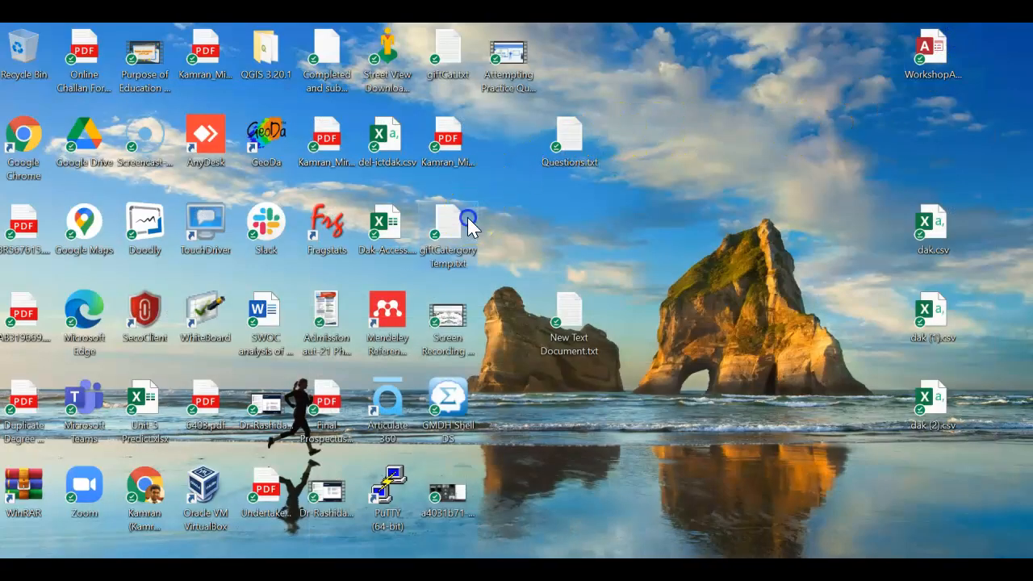
pyautogui.doubleClick(448, 228)
pyautogui.click(879, 119)
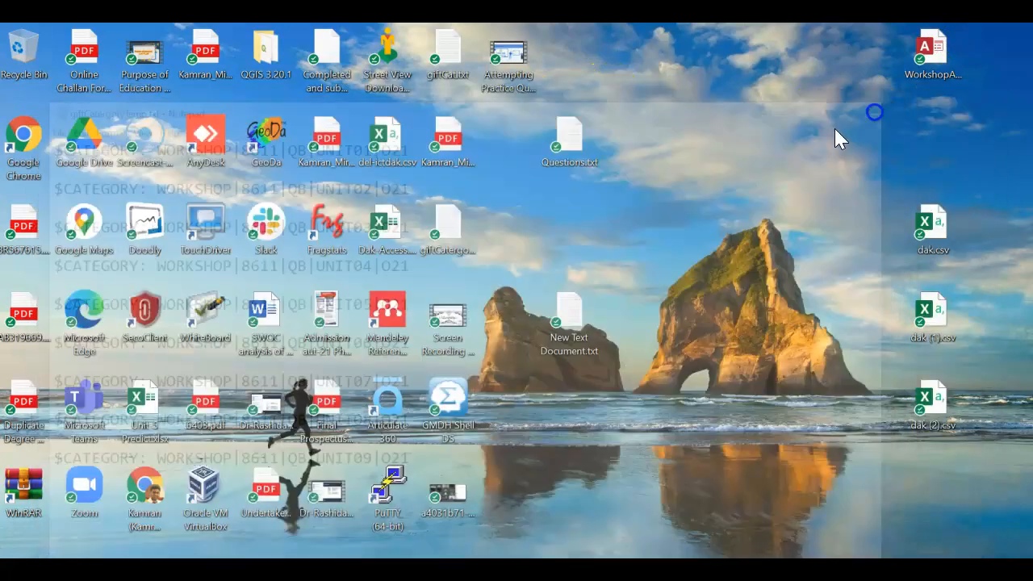
pyautogui.doubleClick(586, 154)
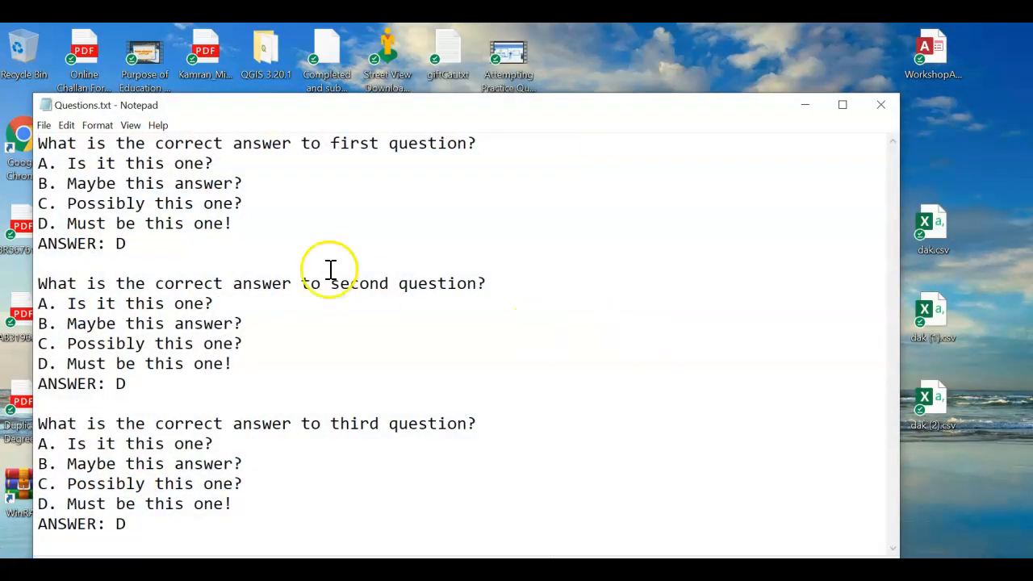